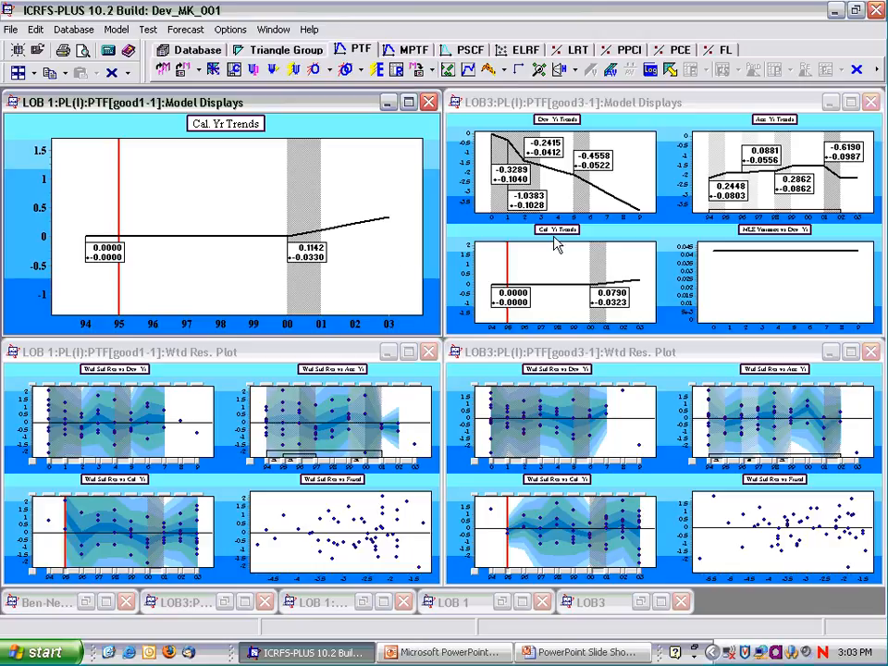
# Compare the calendar-year weighted residual plots of LOB 1 and LOB3, enlarged and tiled side by side without the model displays.
pyautogui.doubleClick(561, 237)
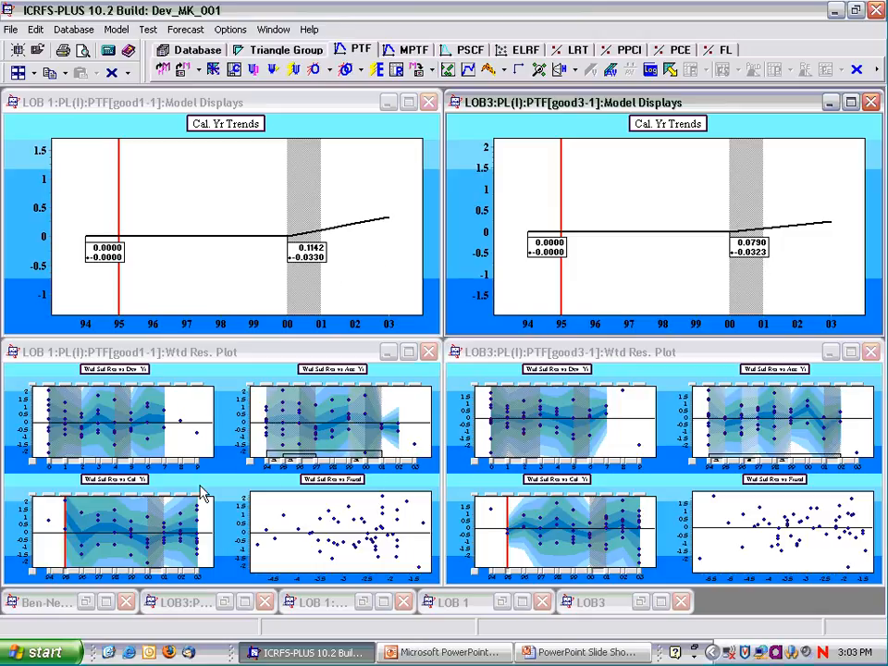
pyautogui.click(140, 490)
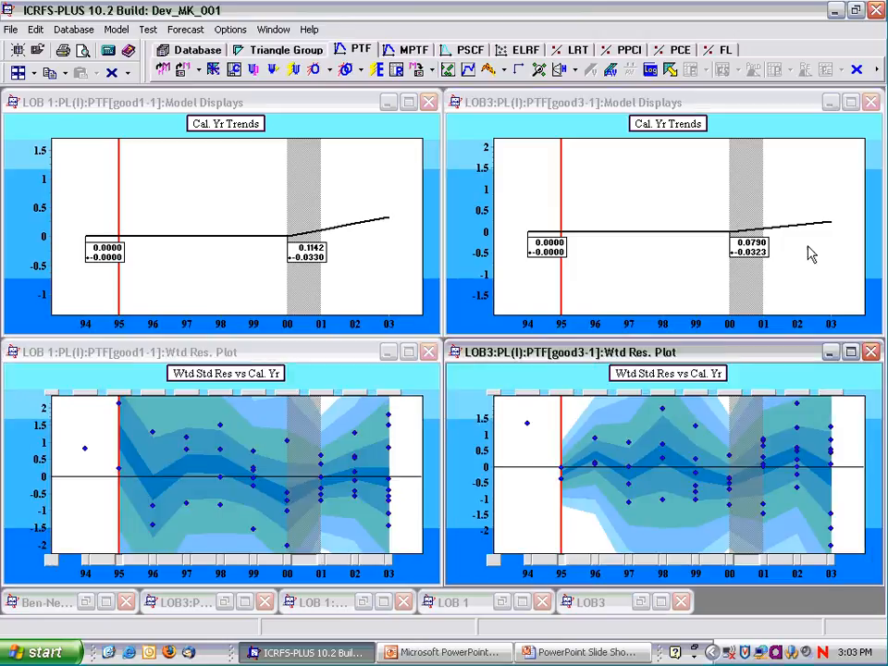
pyautogui.click(870, 102)
pyautogui.click(429, 103)
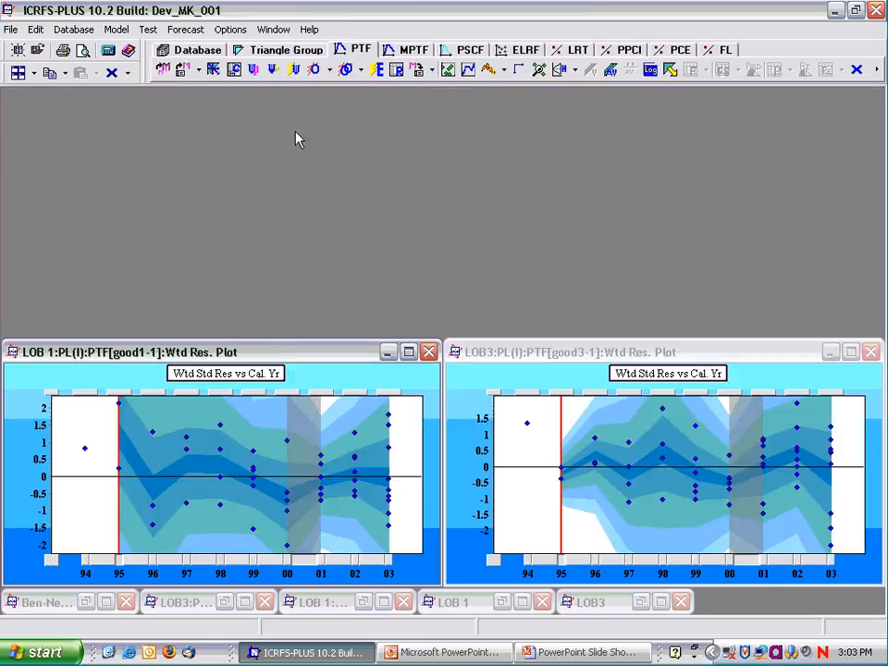
pyautogui.click(18, 74)
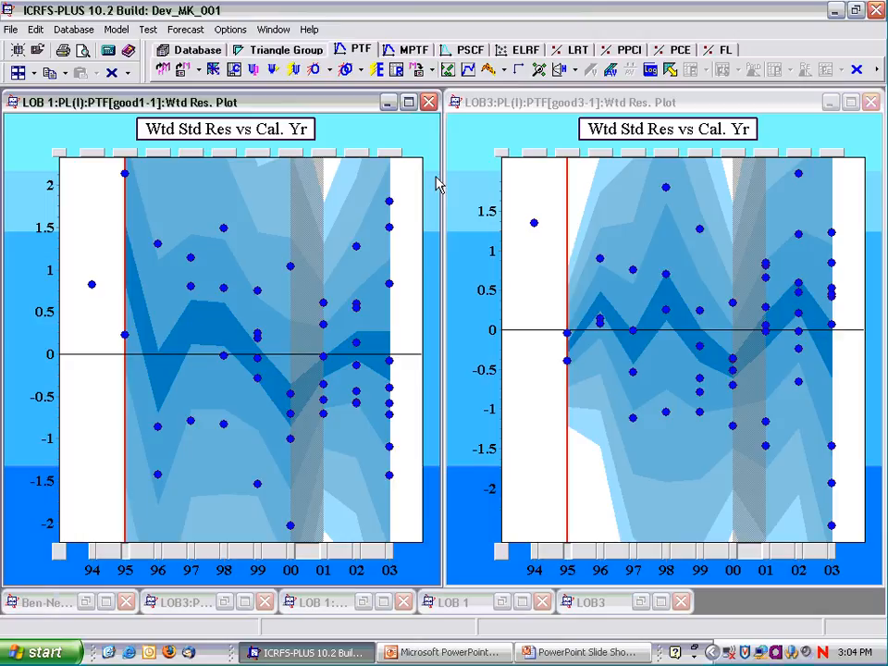
# Close all triangle groups and create a composite triangle group from LOB 1 and LOB3, named LOB 1 LOB 3 19-02-2007.
pyautogui.click(128, 73)
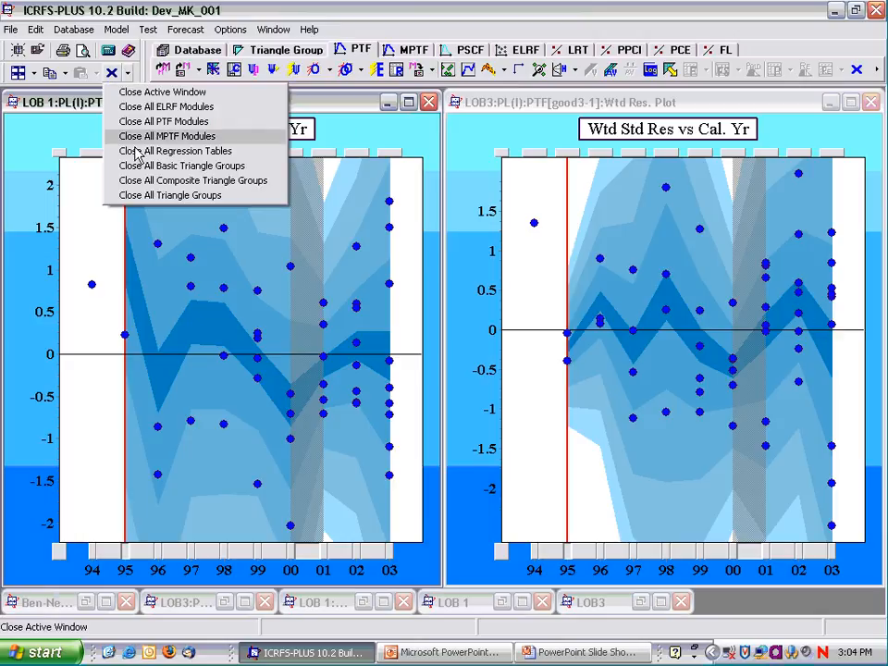
pyautogui.click(139, 204)
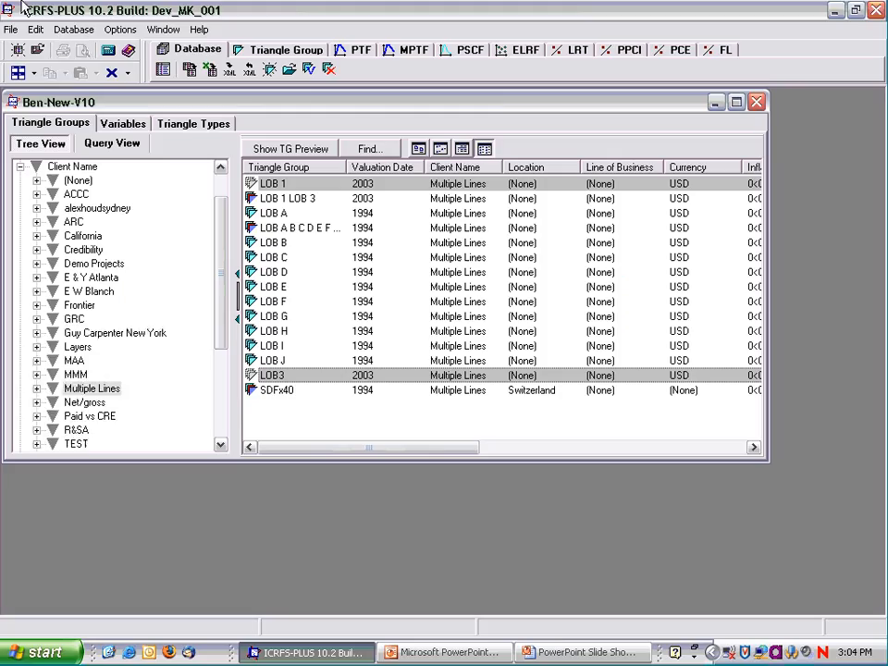
pyautogui.rightClick(298, 191)
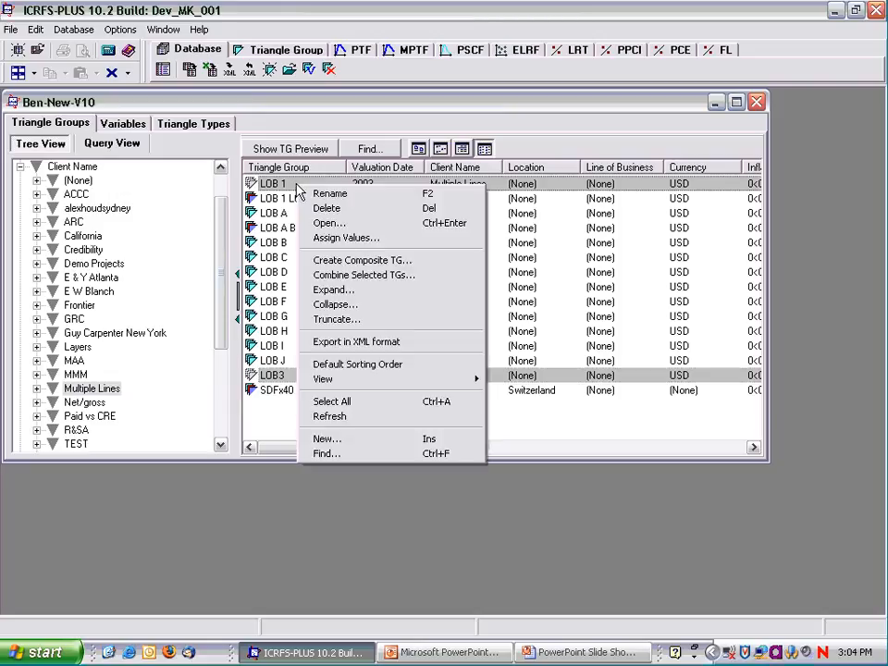
pyautogui.click(345, 261)
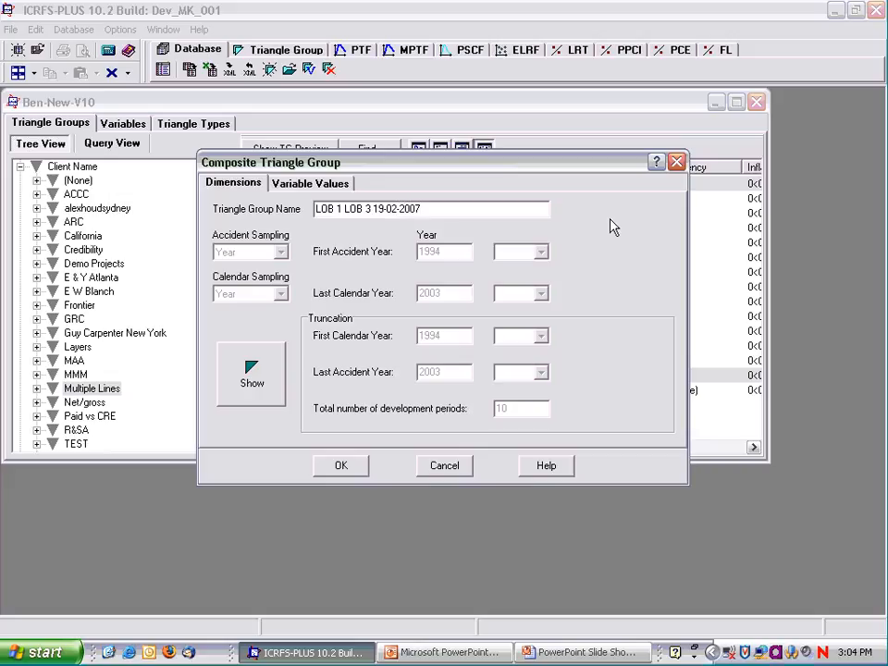
pyautogui.click(341, 466)
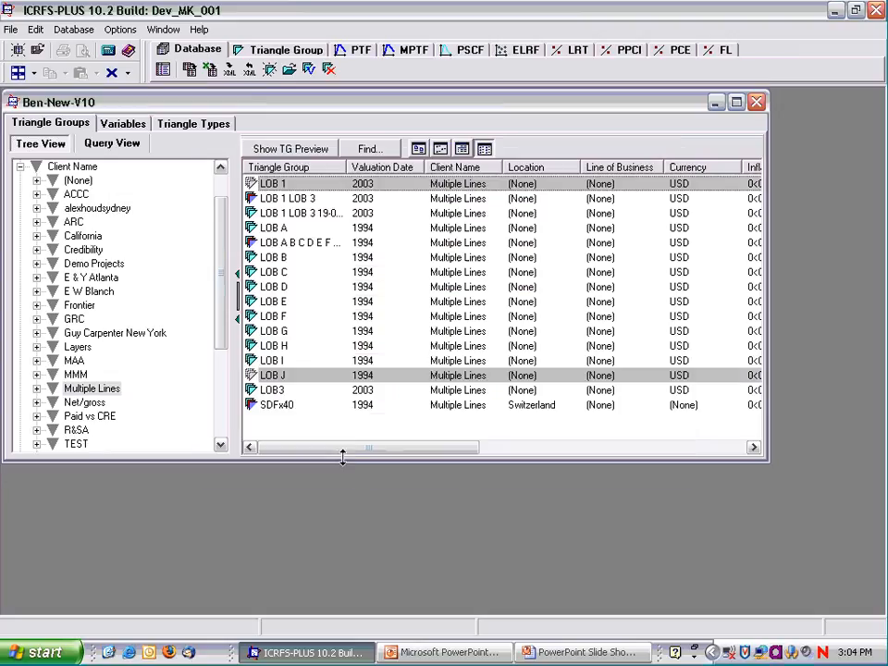
# Widen the name column in the triangle group list and open the composite datasets of LOB 1 LOB 3 19-02-2007.
pyautogui.click(347, 213)
pyautogui.moveTo(347, 168); pyautogui.dragTo(444, 167)
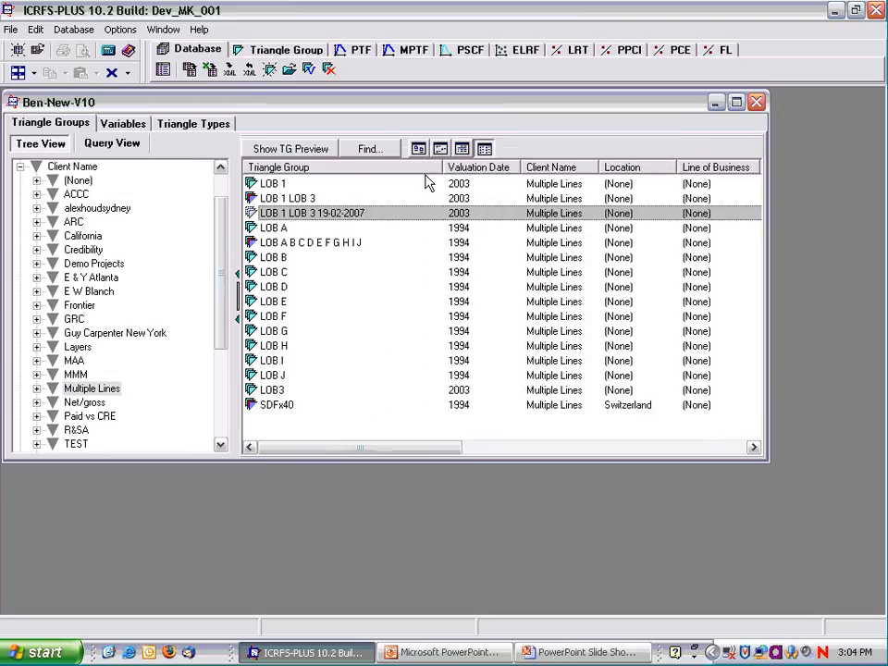
pyautogui.doubleClick(347, 212)
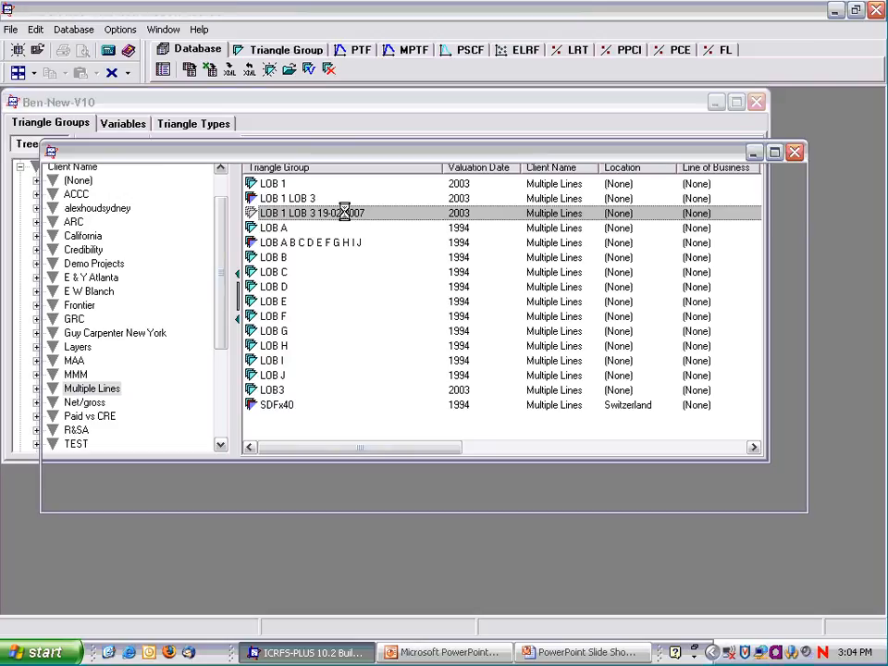
pyautogui.click(146, 179)
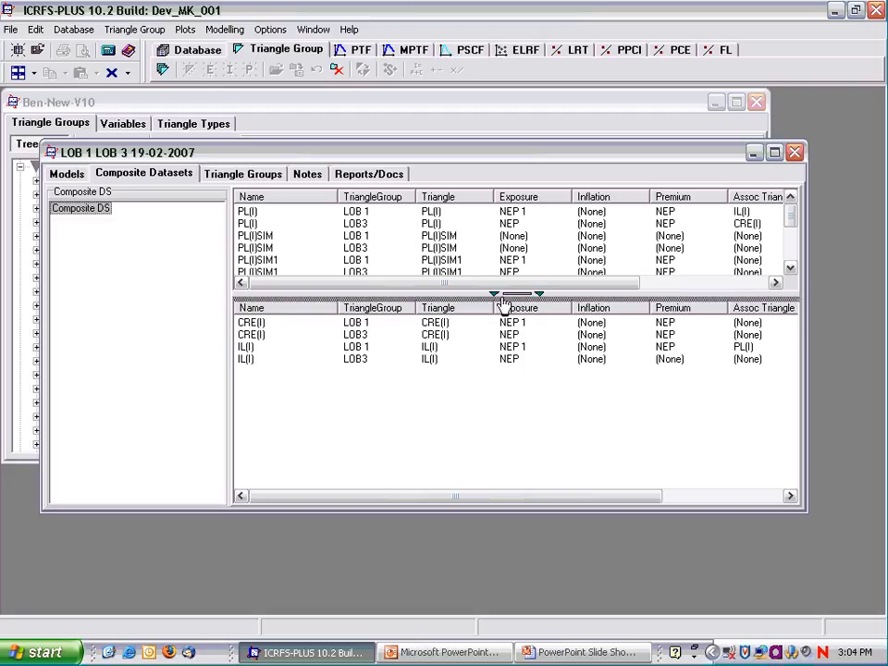
# Remove all PL(I)SIM to PL(I)SIM4 datasets of both lines from the composite dataset, keeping its name Composite DS.
pyautogui.moveTo(503, 305); pyautogui.dragTo(503, 391)
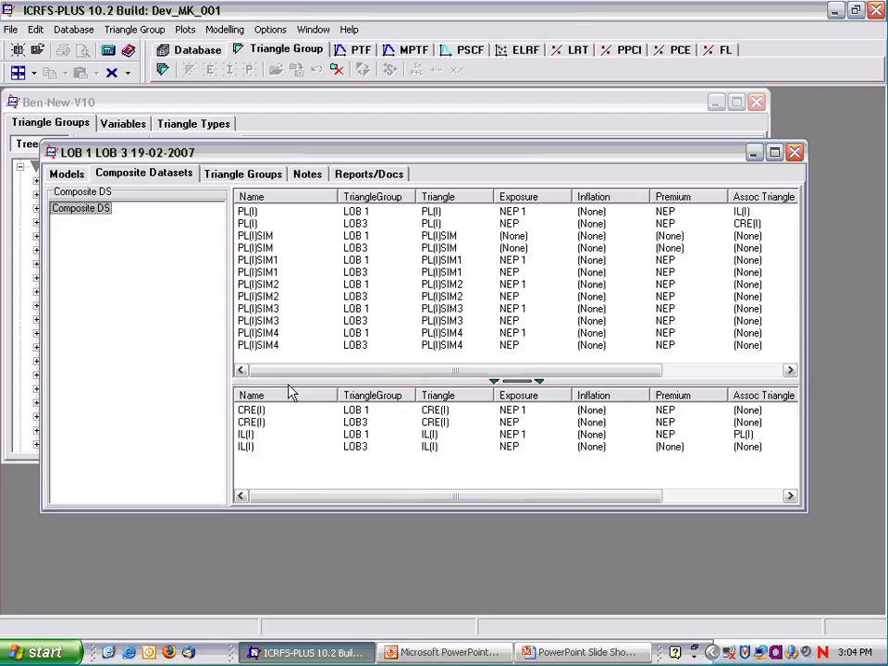
pyautogui.click(262, 236)
pyautogui.keyDown('shift'); pyautogui.click(259, 345); pyautogui.keyUp('shift')
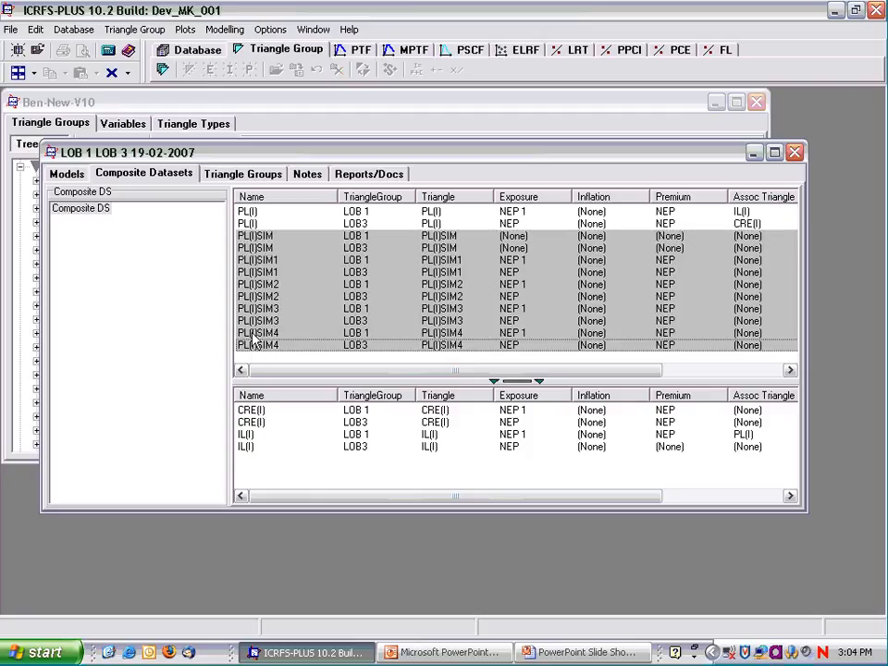
pyautogui.rightClick(262, 327)
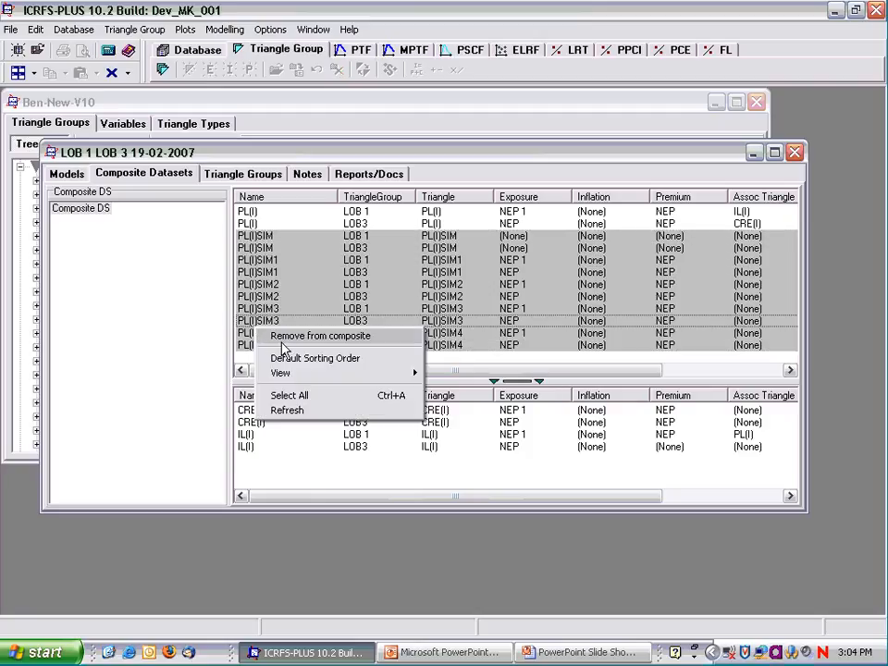
pyautogui.click(288, 337)
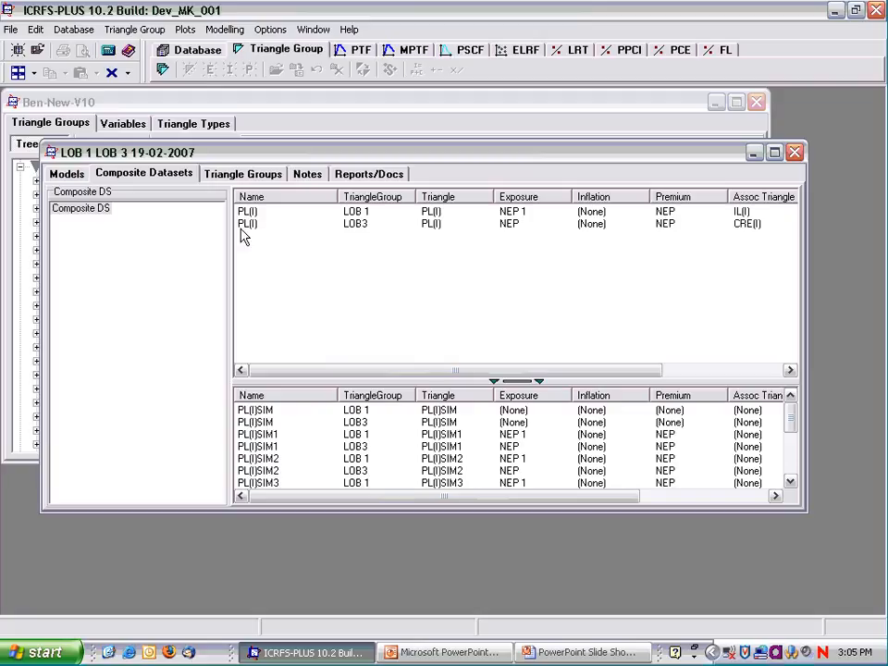
pyautogui.click(101, 211)
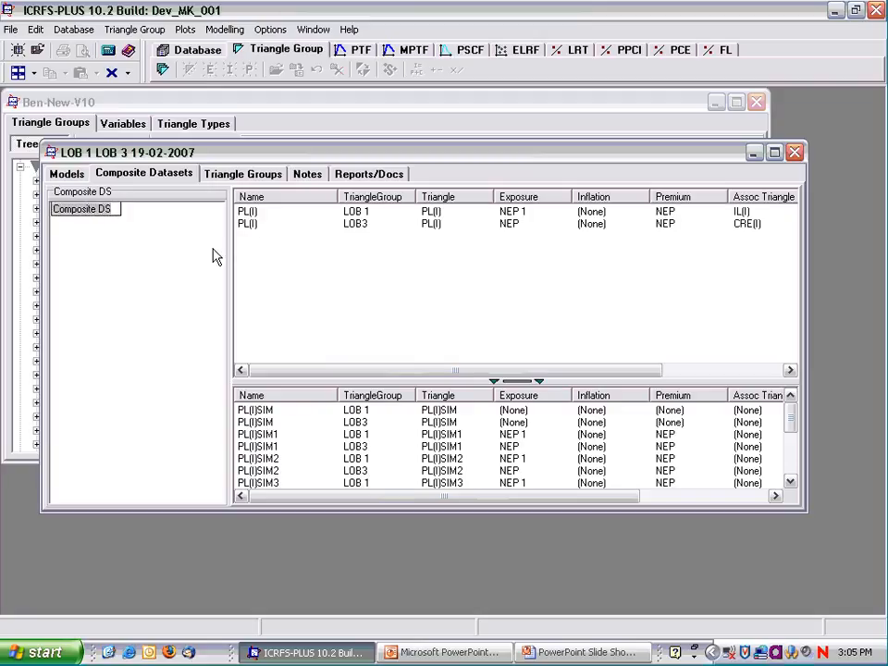
pyautogui.click(170, 266)
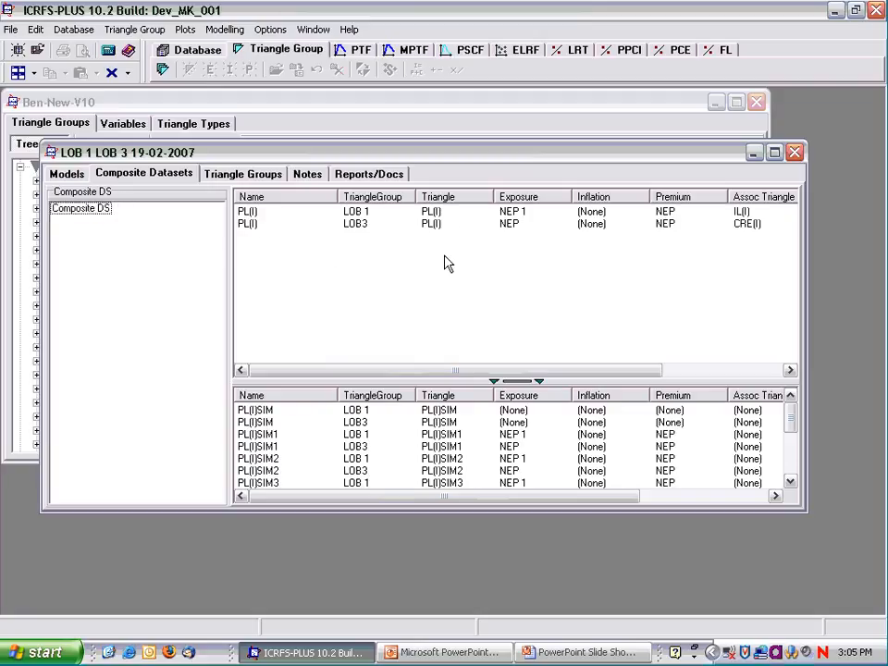
# Review the composite's member triangle groups and look at the models in LOB 1 before closing it.
pyautogui.click(244, 175)
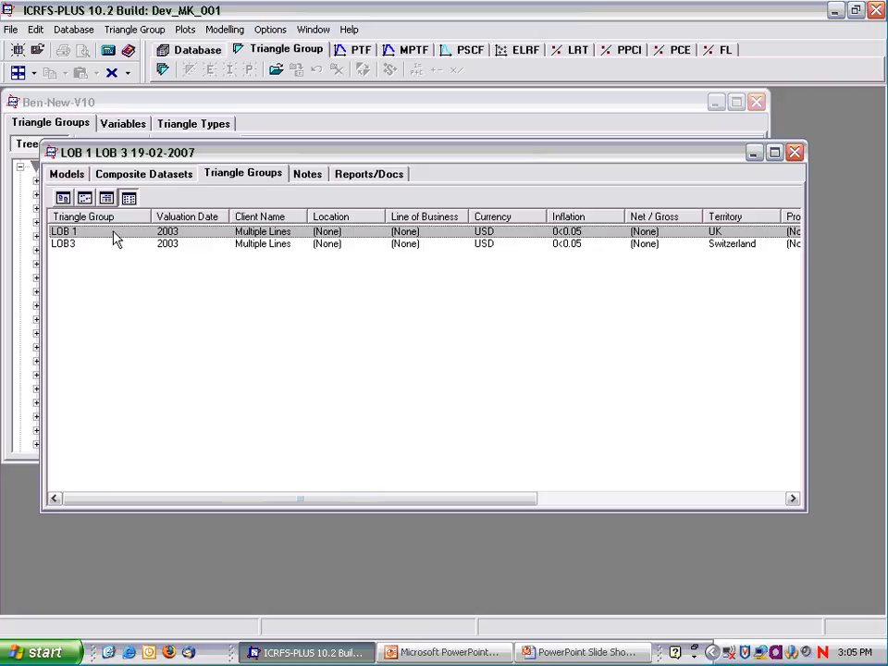
pyautogui.moveTo(232, 154); pyautogui.dragTo(256, 312)
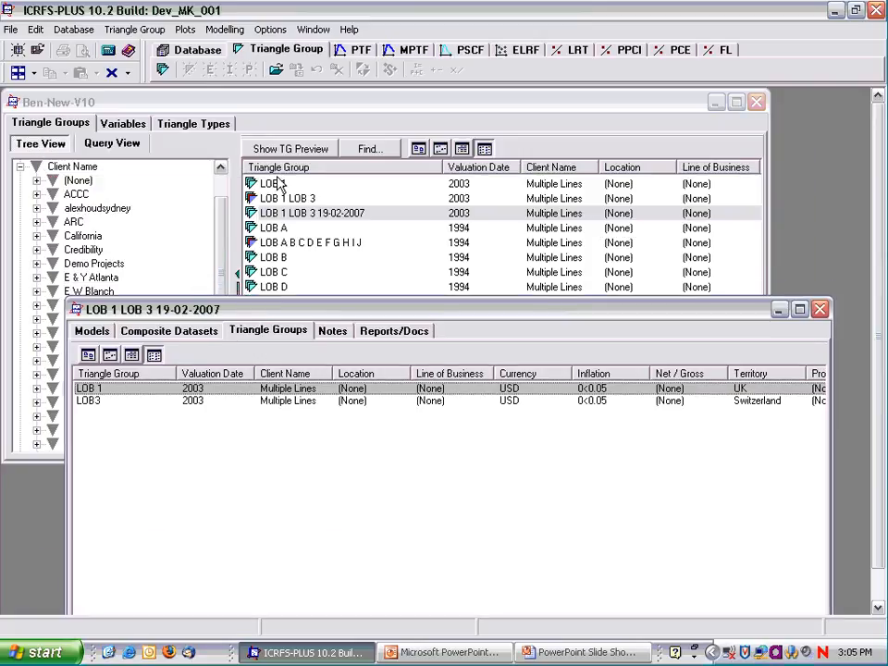
pyautogui.doubleClick(118, 395)
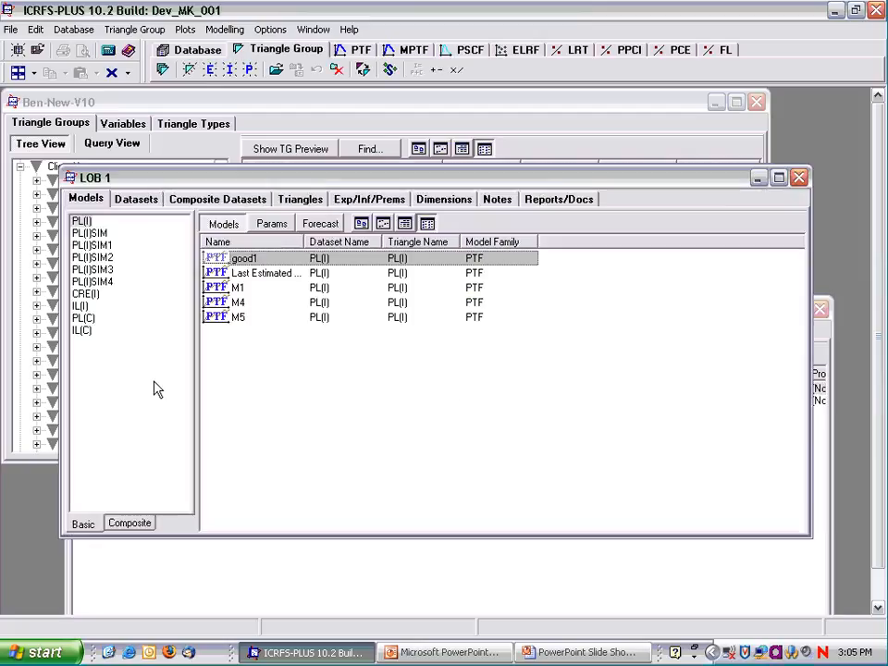
pyautogui.click(802, 178)
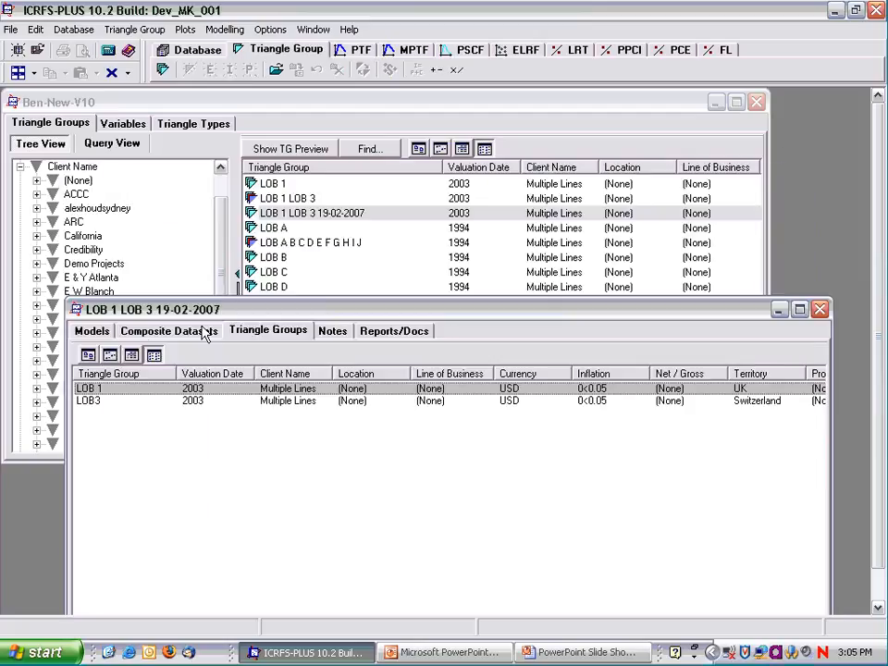
# Open an MPTF model for the composite dataset from the related models good1 and good3.
pyautogui.click(91, 331)
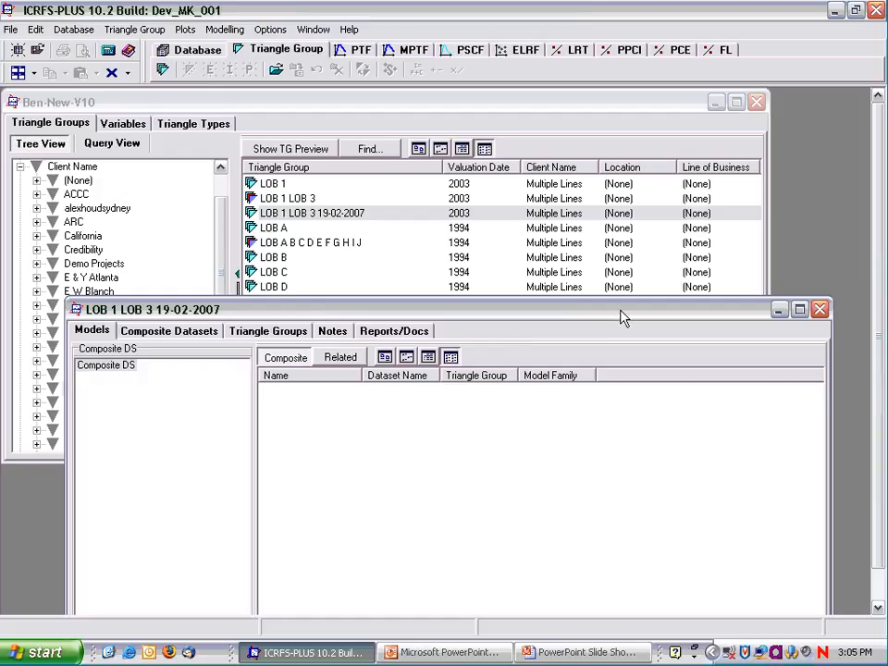
pyautogui.moveTo(624, 312); pyautogui.dragTo(621, 140)
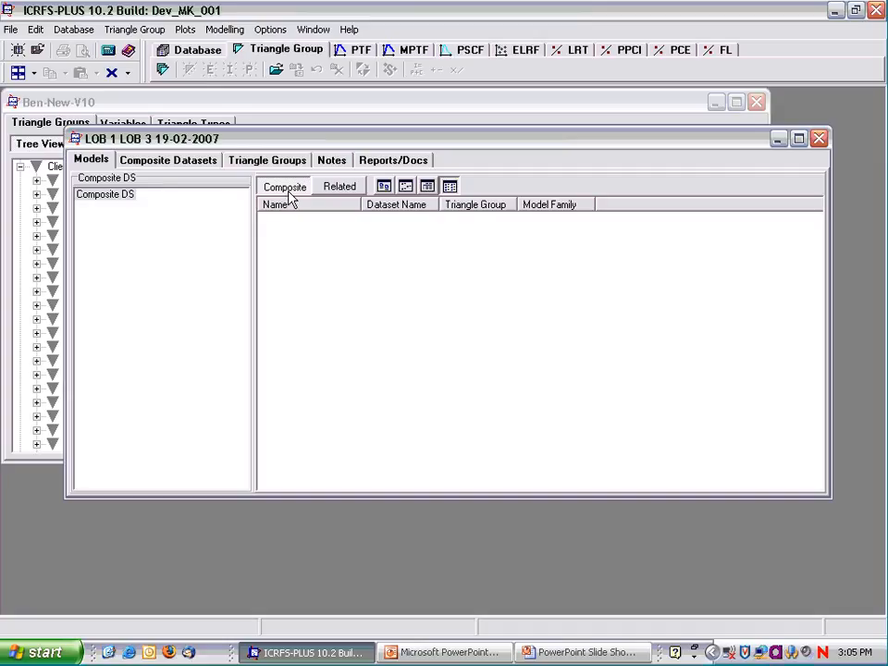
pyautogui.click(340, 190)
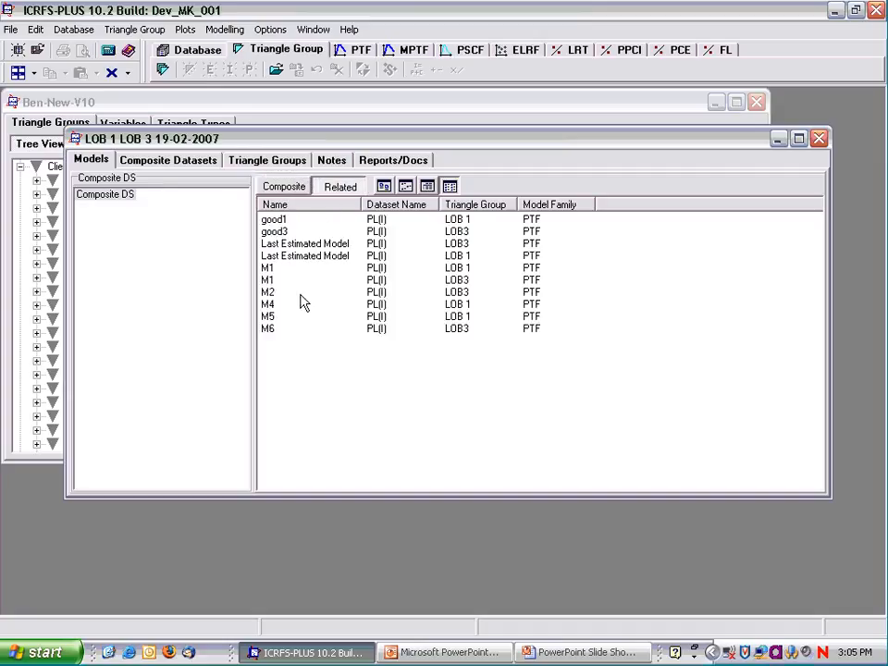
pyautogui.click(272, 222)
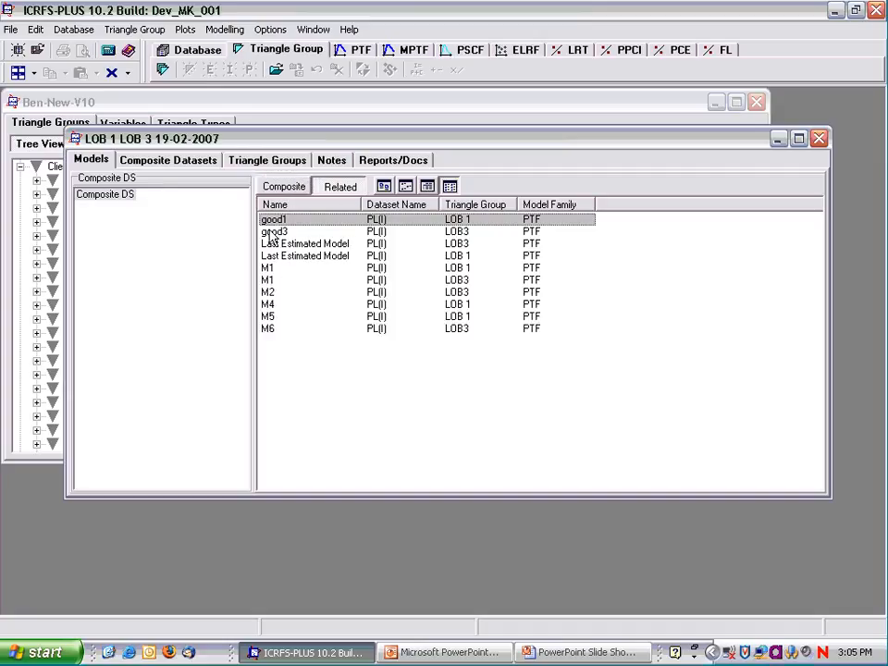
pyautogui.keyDown('ctrl'); pyautogui.click(272, 231); pyautogui.keyUp('ctrl')
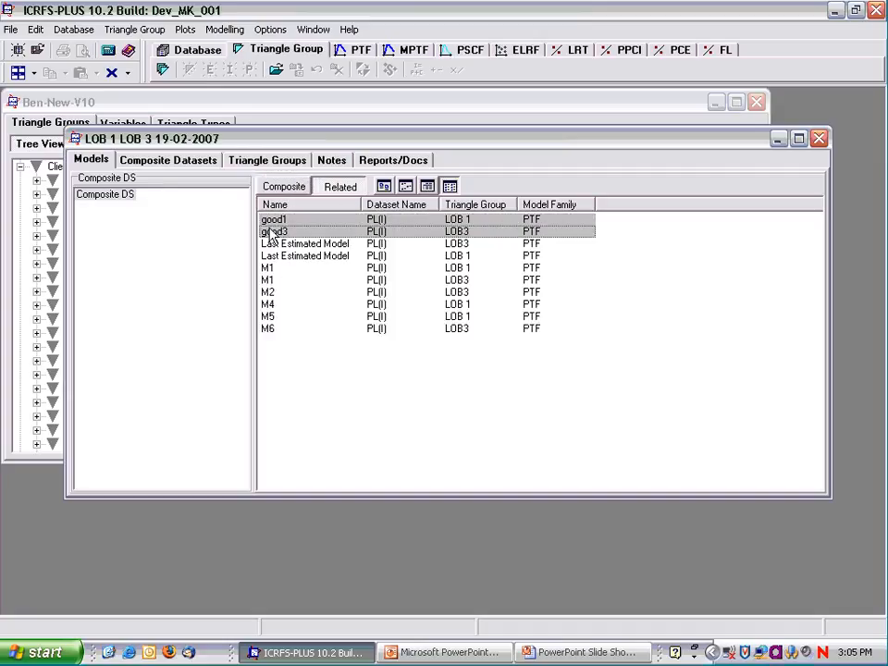
pyautogui.click(408, 51)
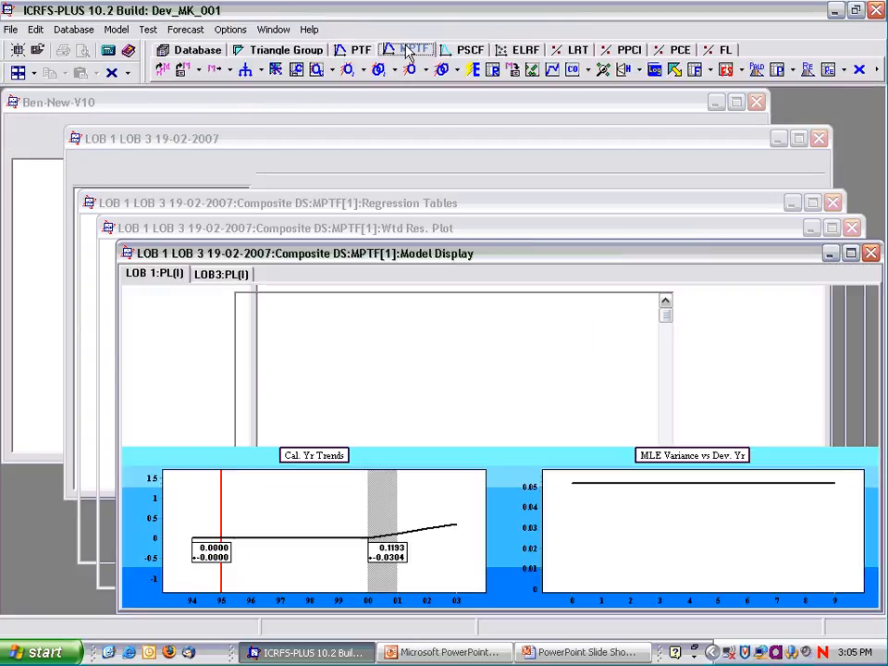
# Minimize the regression tables and replace the model display with the final weighted residual correlations, tiled beside the residual plots.
pyautogui.click(34, 73)
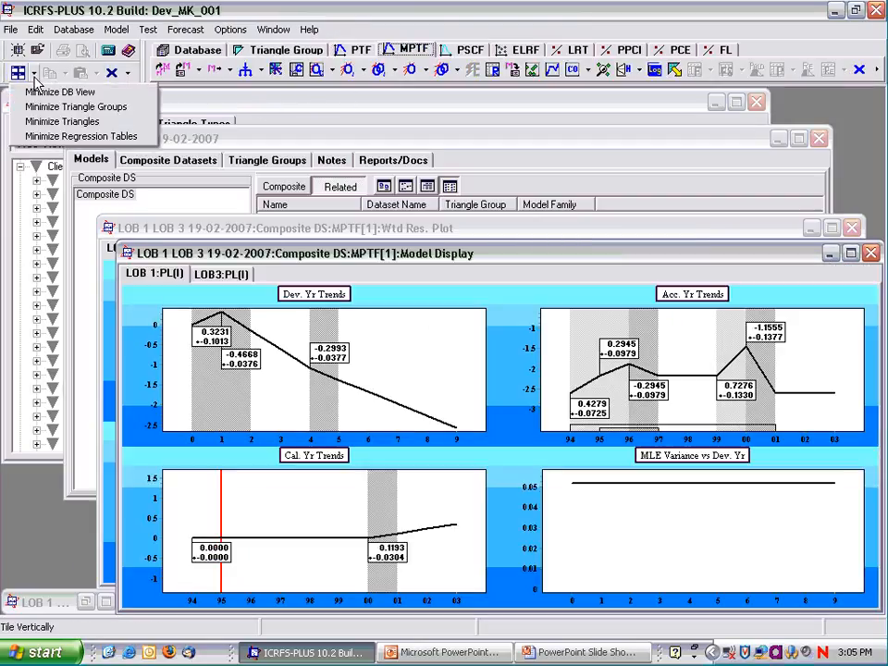
pyautogui.click(41, 136)
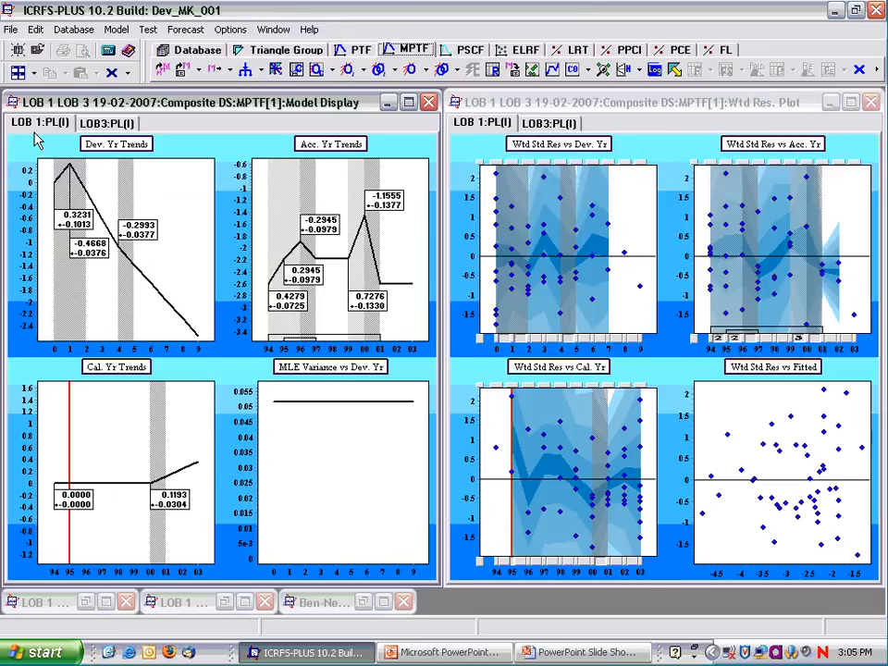
pyautogui.click(319, 71)
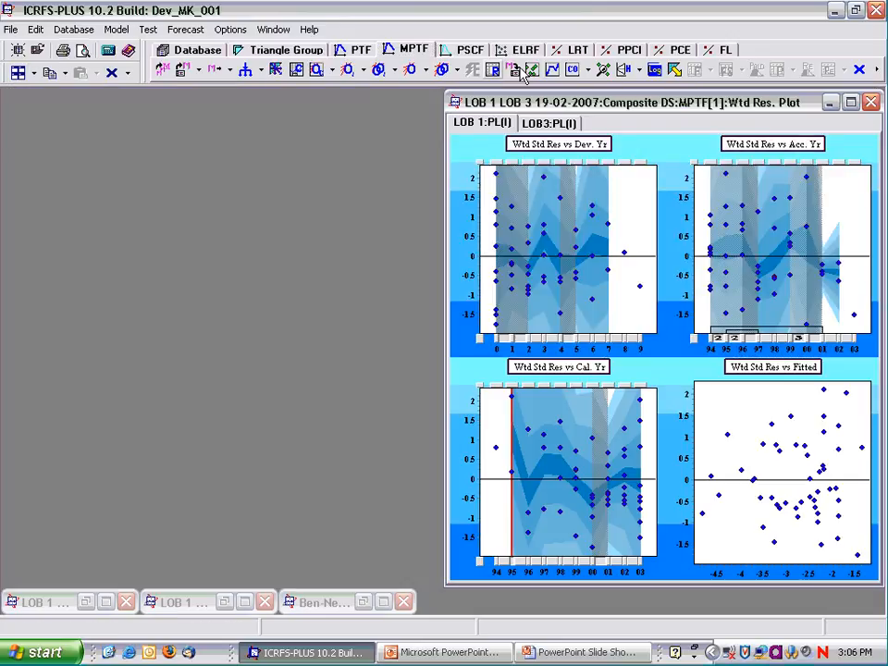
pyautogui.click(572, 71)
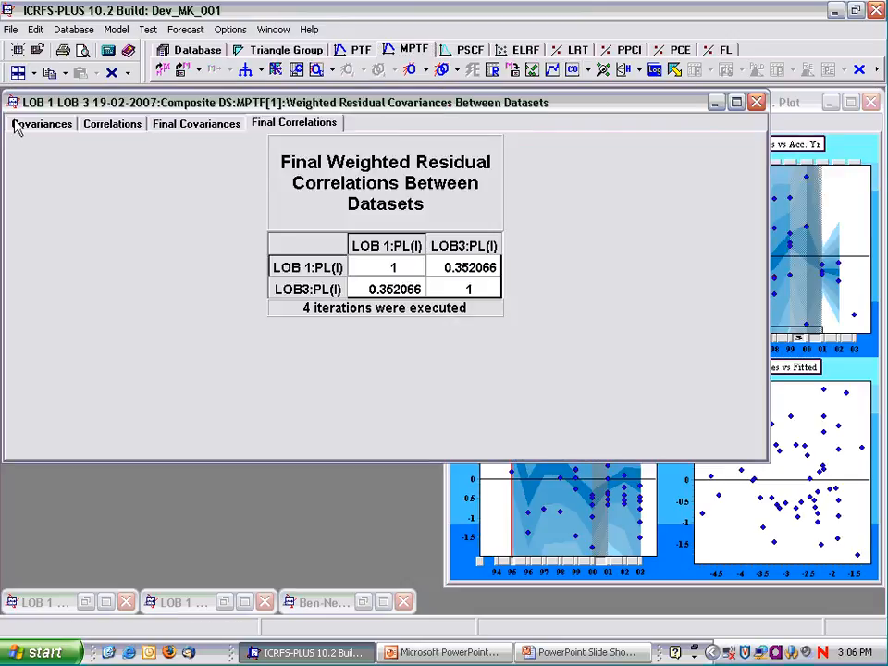
pyautogui.click(18, 74)
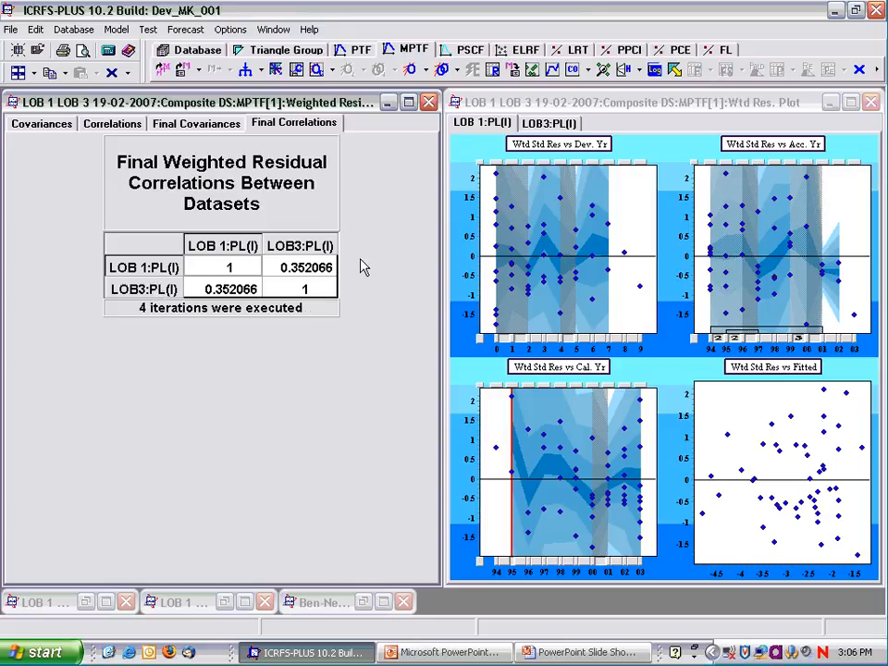
# Enlarge the weighted residuals versus calendar year plot and compare it between the LOB 1:PL(I) and LOB3:PL(I) datasets.
pyautogui.doubleClick(571, 373)
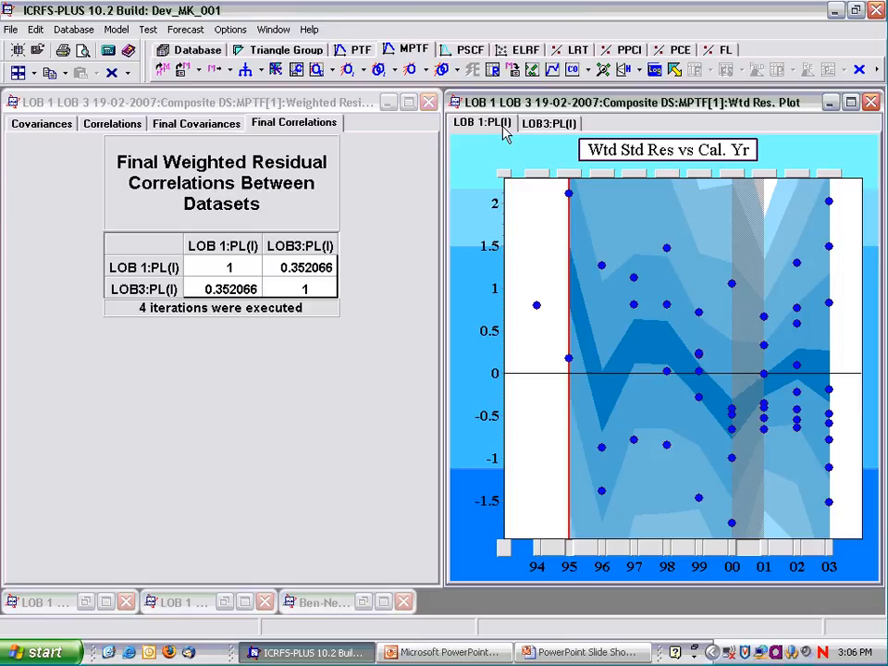
pyautogui.click(533, 130)
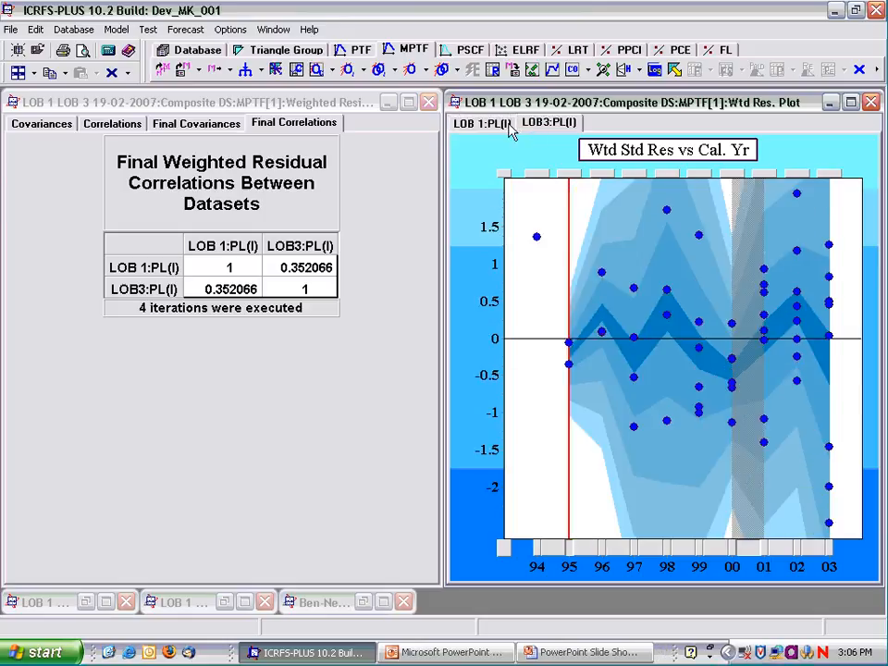
pyautogui.click(497, 131)
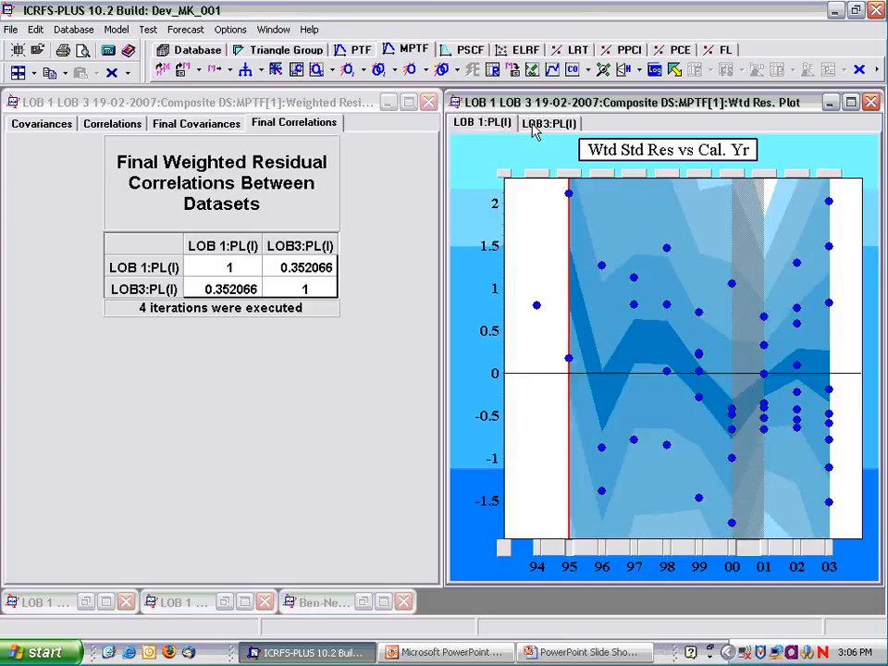
pyautogui.click(536, 132)
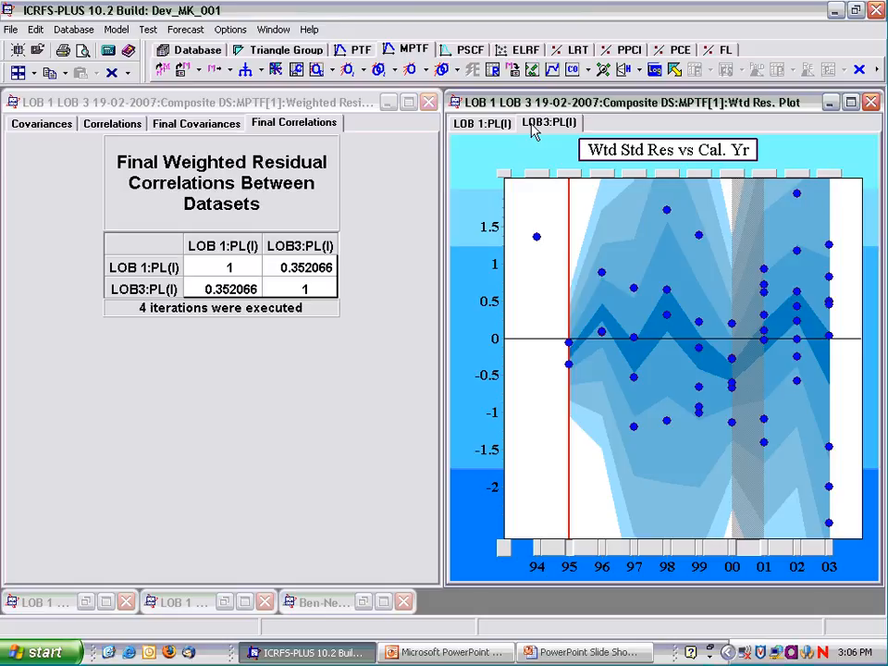
pyautogui.click(479, 128)
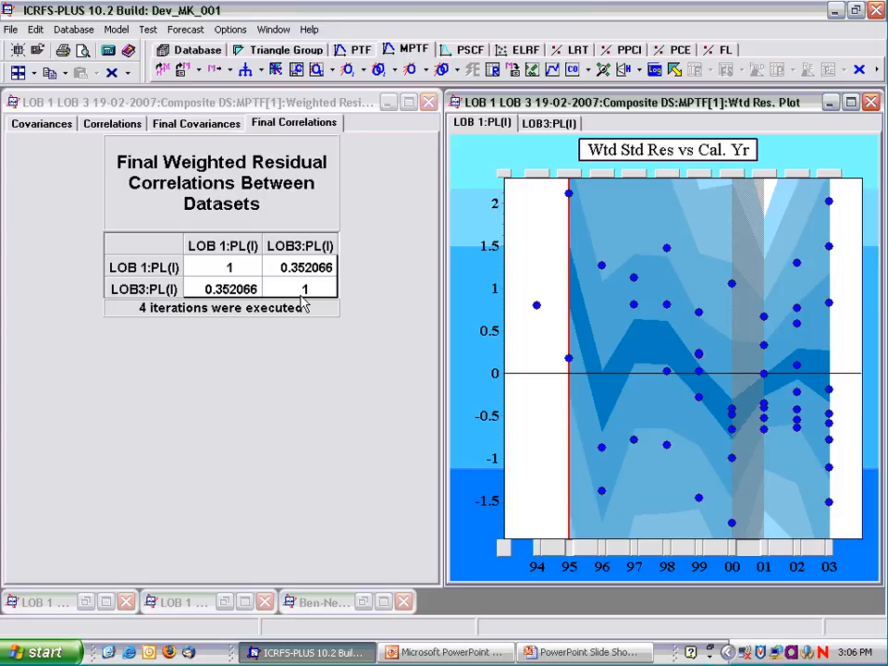
# Replace the final residual correlations table with the composite's model display, tiled beside the calendar year residual plot.
pyautogui.click(429, 102)
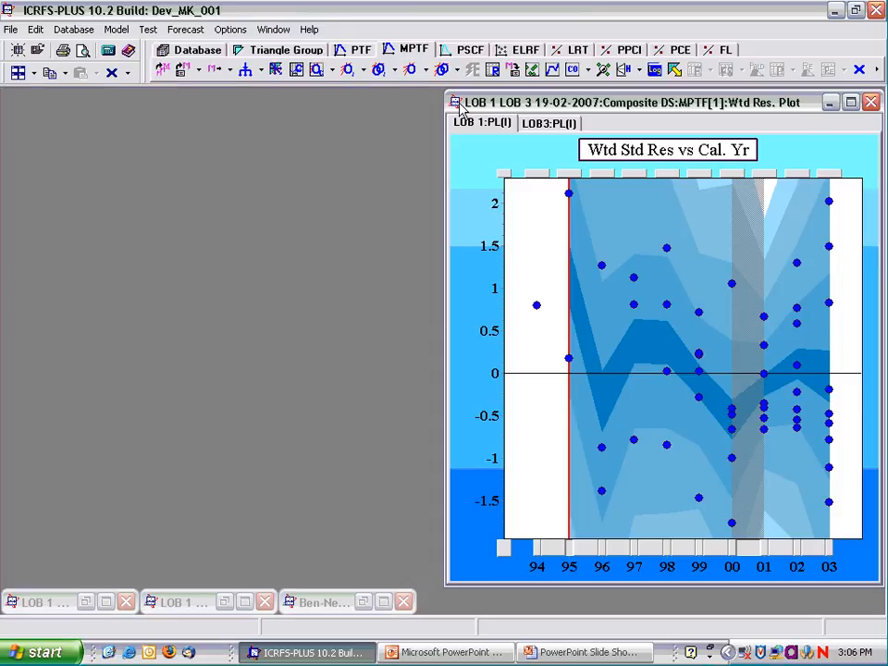
pyautogui.click(552, 71)
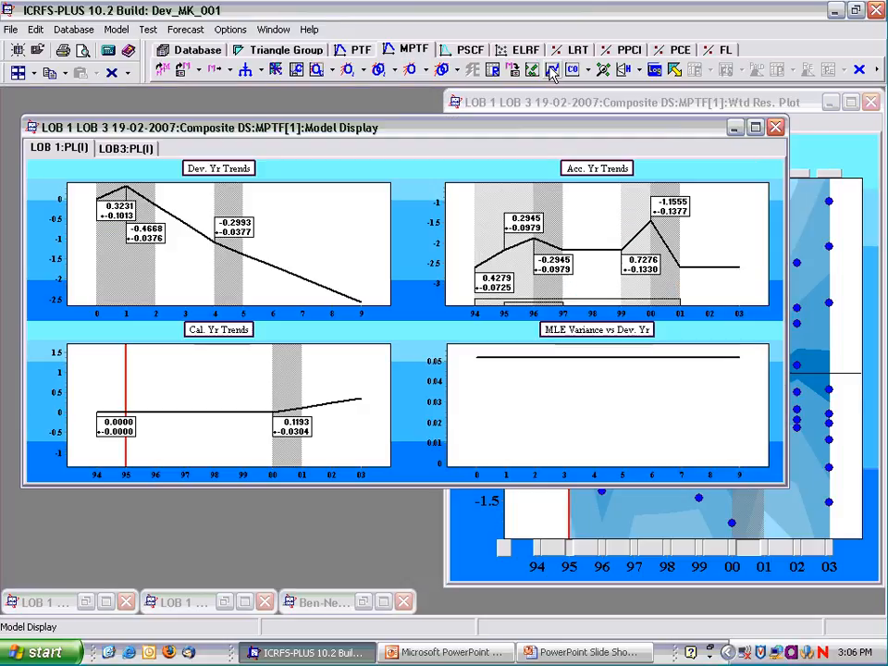
pyautogui.click(33, 73)
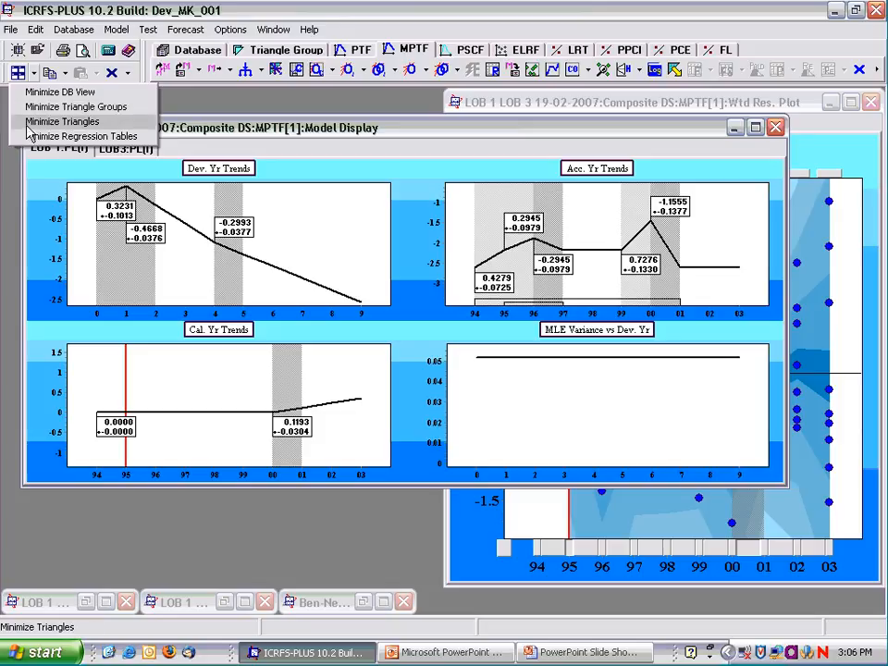
pyautogui.click(42, 136)
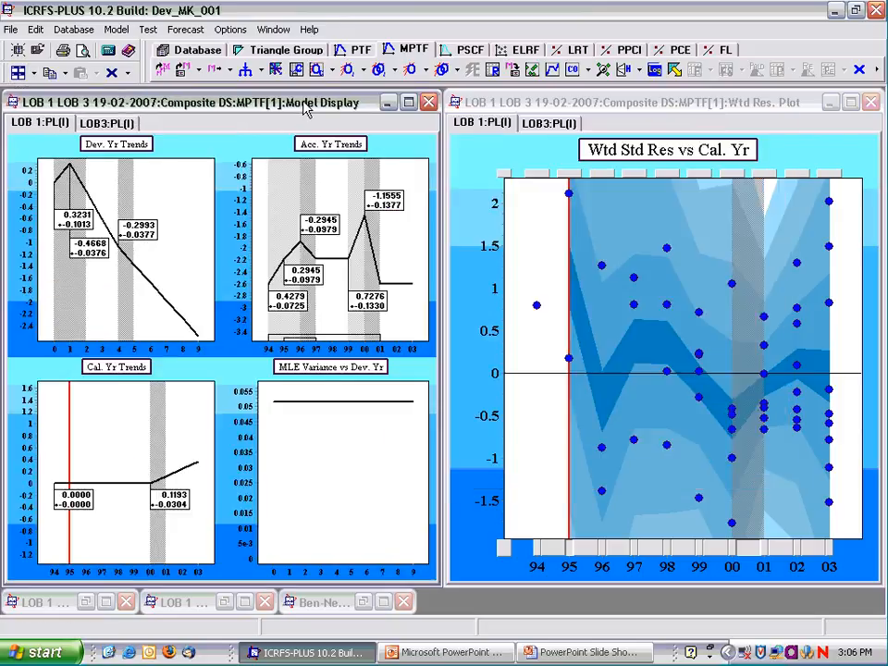
# Set all correlations between the datasets to zero to compare the trend estimates, and return to the estimated correlations.
pyautogui.click(331, 71)
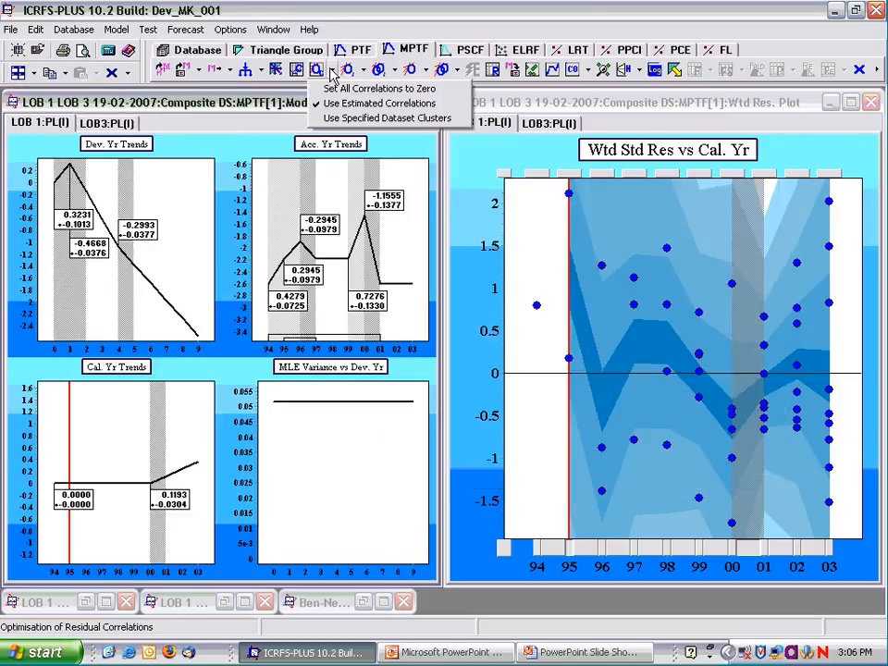
pyautogui.click(356, 88)
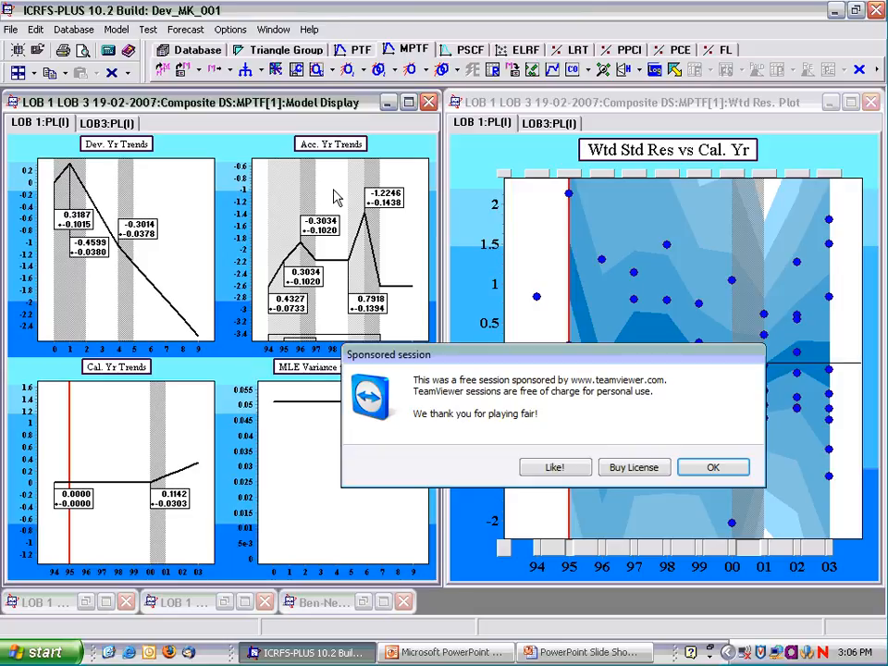
pyautogui.click(327, 71)
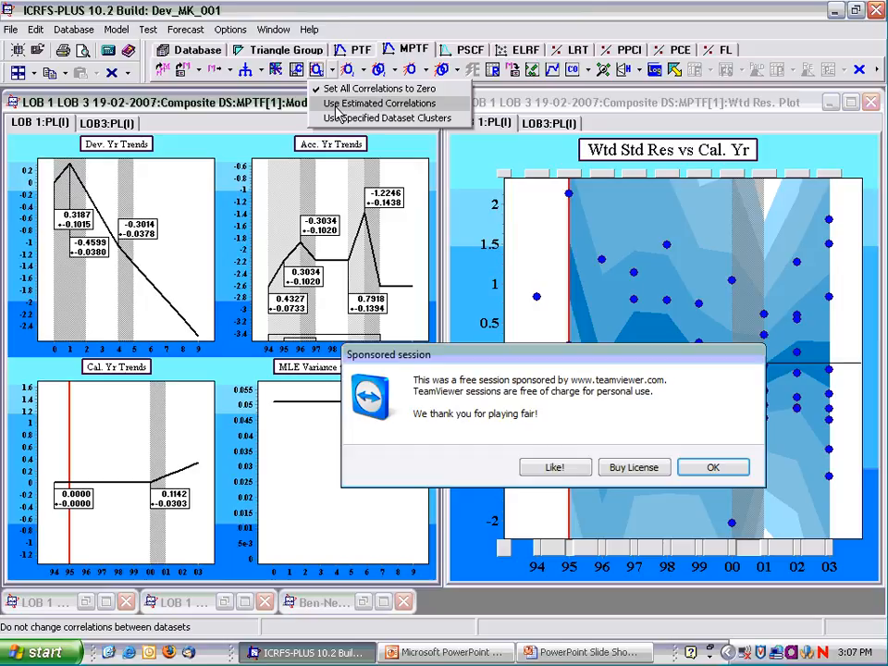
pyautogui.click(339, 107)
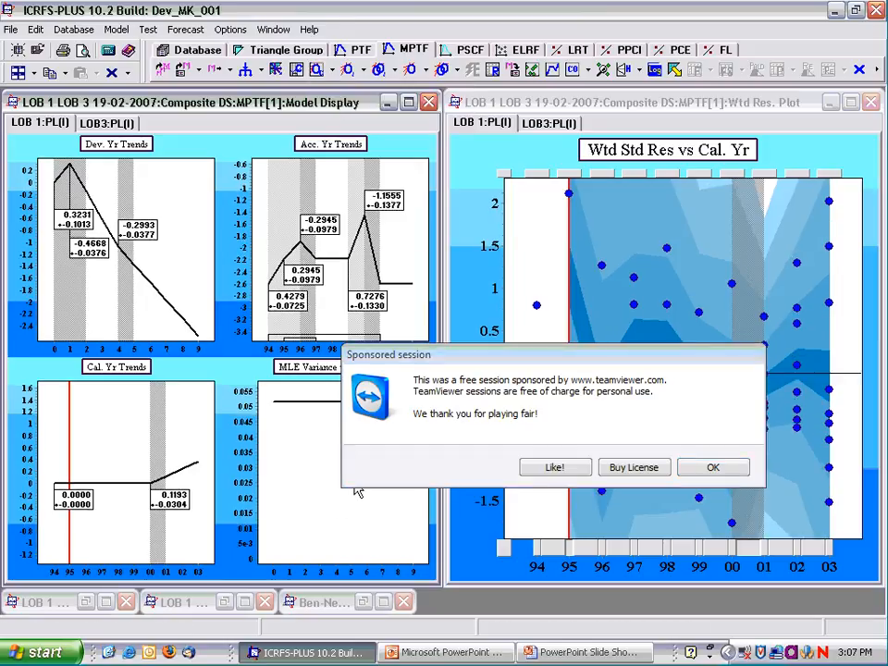
pyautogui.hotkey('alt', 'Tab')
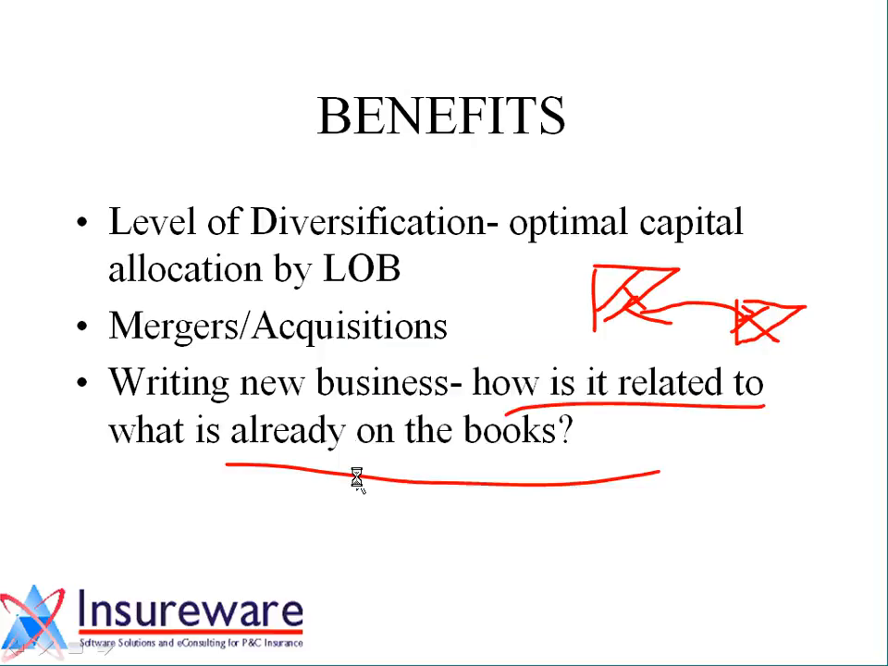
pyautogui.press('pagedown')
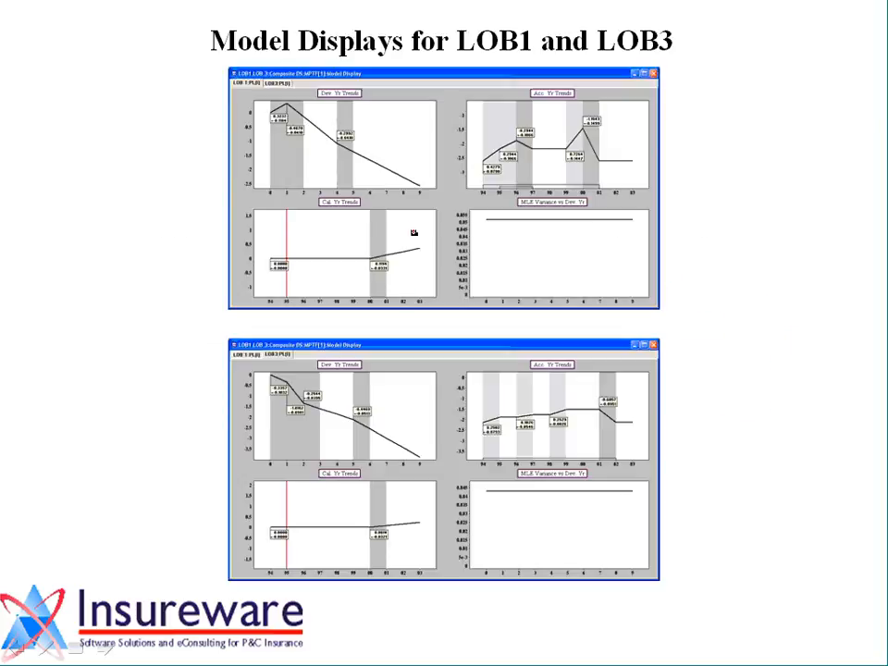
pyautogui.press('pagedown')
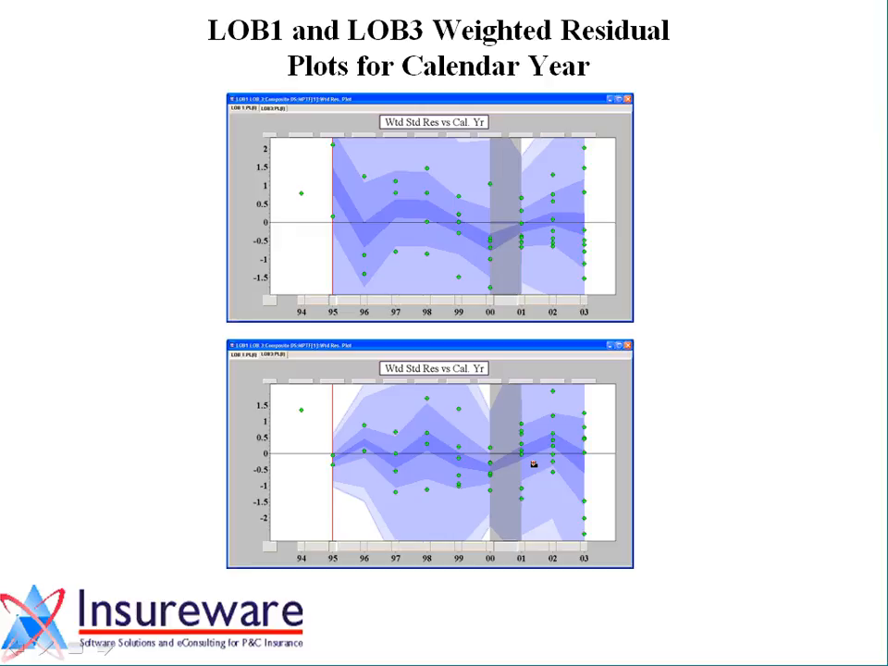
pyautogui.click(565, 496)
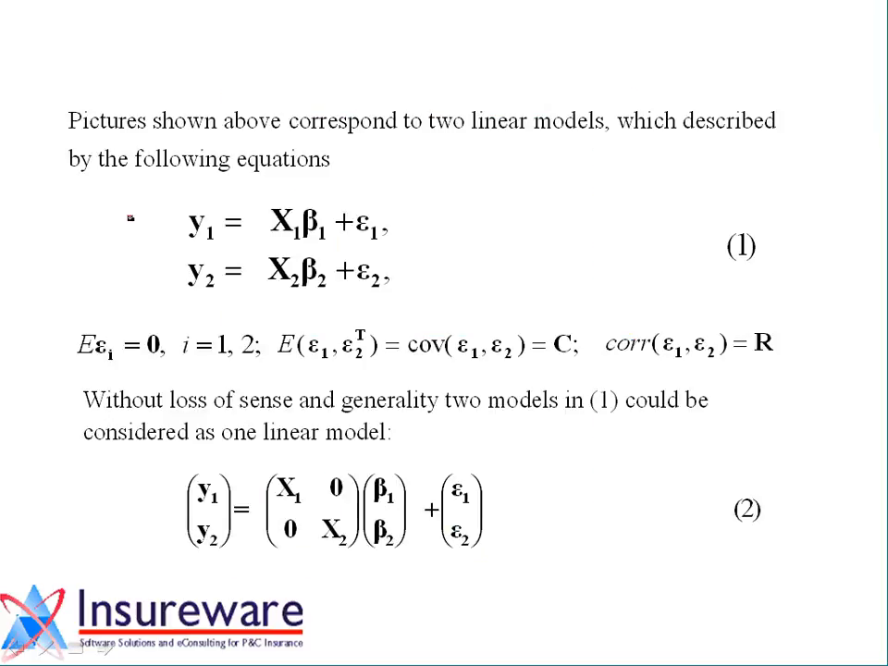
pyautogui.moveTo(118, 223)
pyautogui.mouseDown()
pyautogui.moveTo(159, 216)
pyautogui.moveTo(148, 230)
pyautogui.mouseUp()
pyautogui.moveTo(115, 267); pyautogui.dragTo(181, 268)
pyautogui.moveTo(170, 259); pyautogui.dragTo(182, 269)
pyautogui.moveTo(183, 268); pyautogui.dragTo(171, 279)
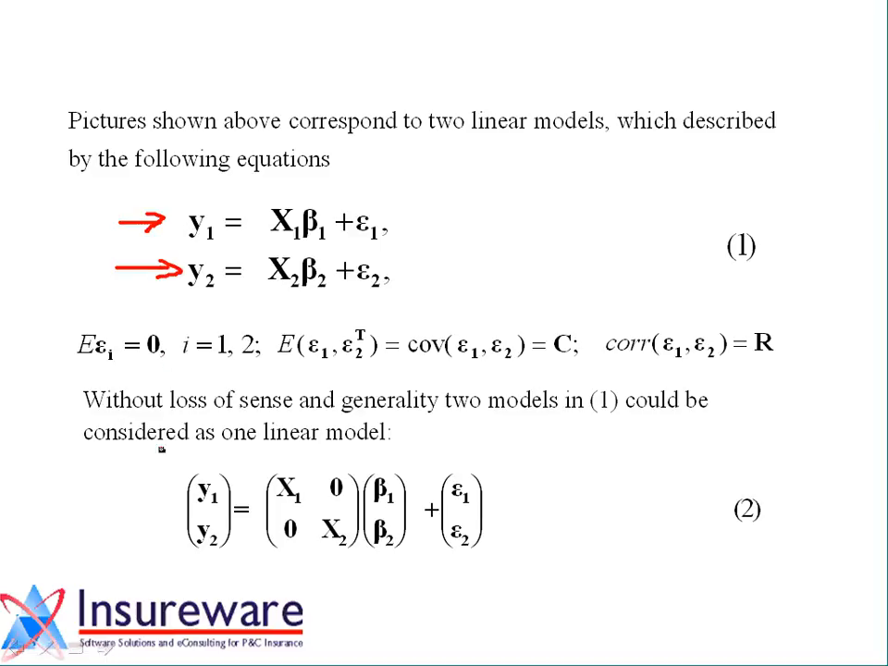
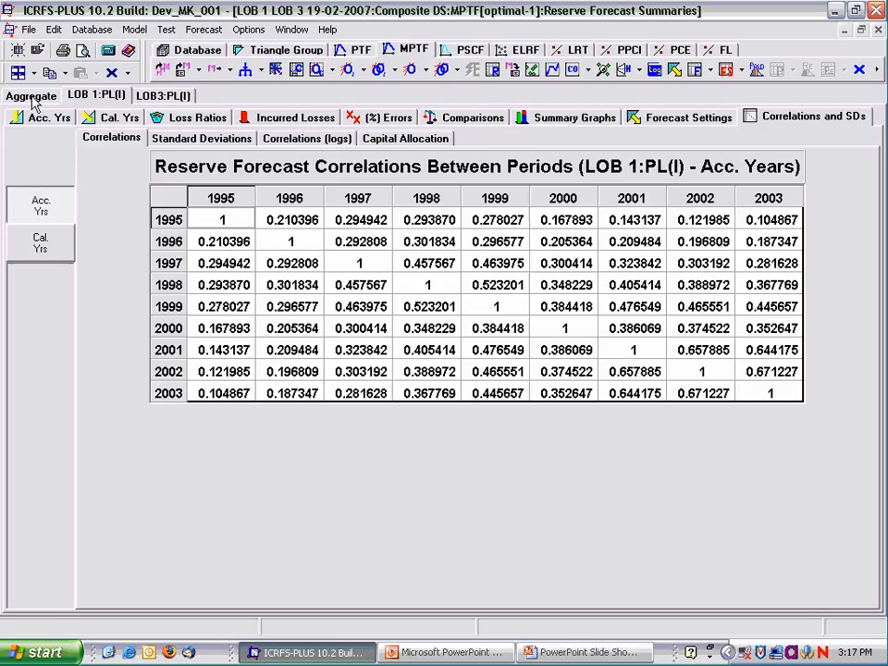
# Review the accident year summaries of LOB 1:PL(I) and LOB3:PL(I), and the aggregate correlations, log correlations and capital allocation between the two datasets.
pyautogui.click(39, 117)
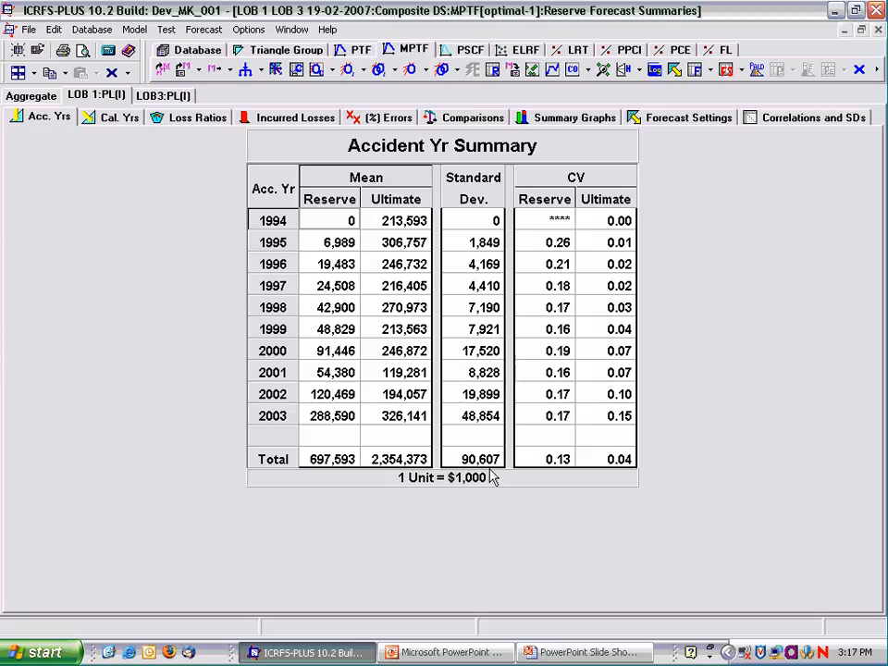
pyautogui.click(153, 95)
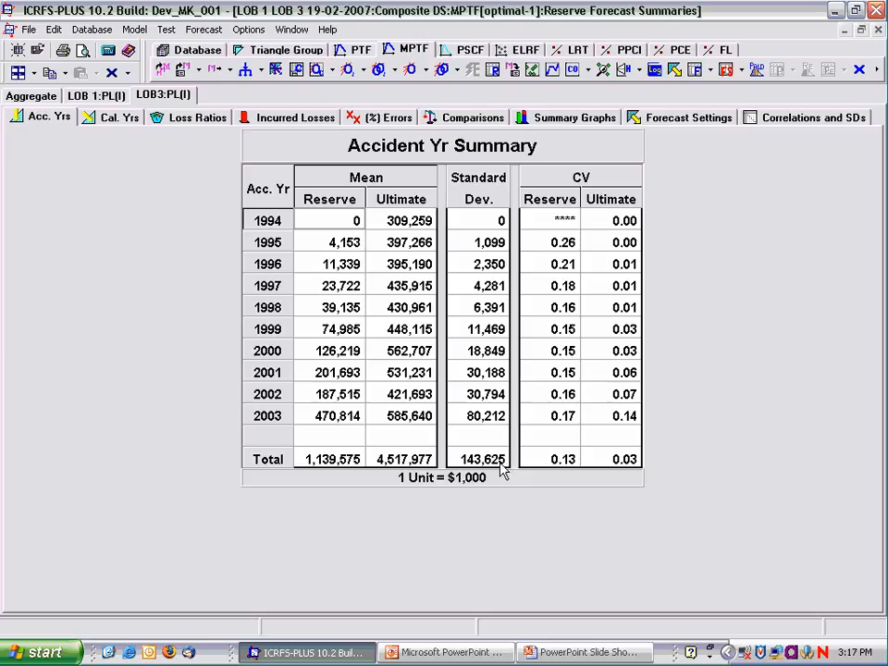
pyautogui.click(31, 95)
pyautogui.click(647, 116)
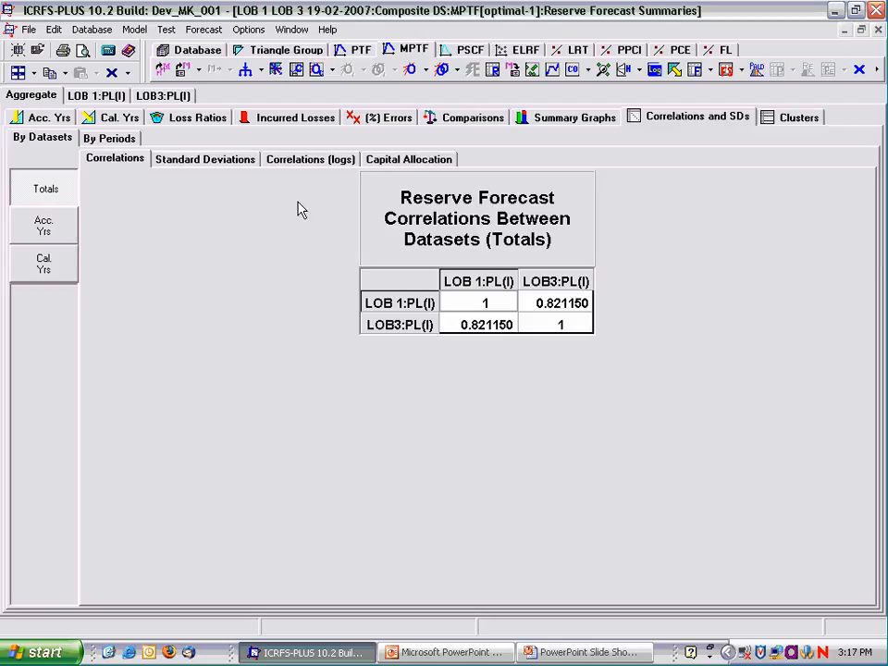
pyautogui.click(297, 161)
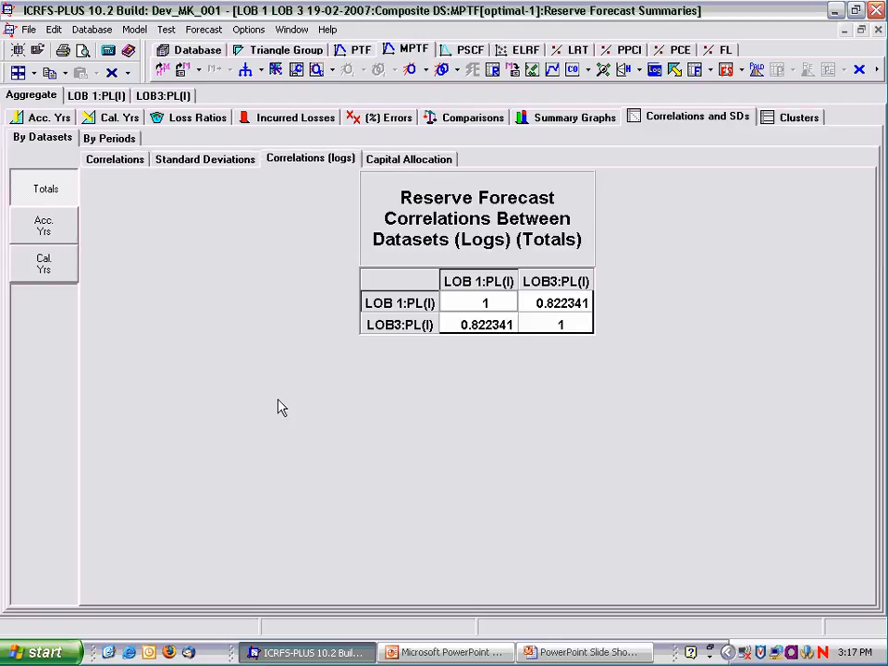
pyautogui.click(416, 161)
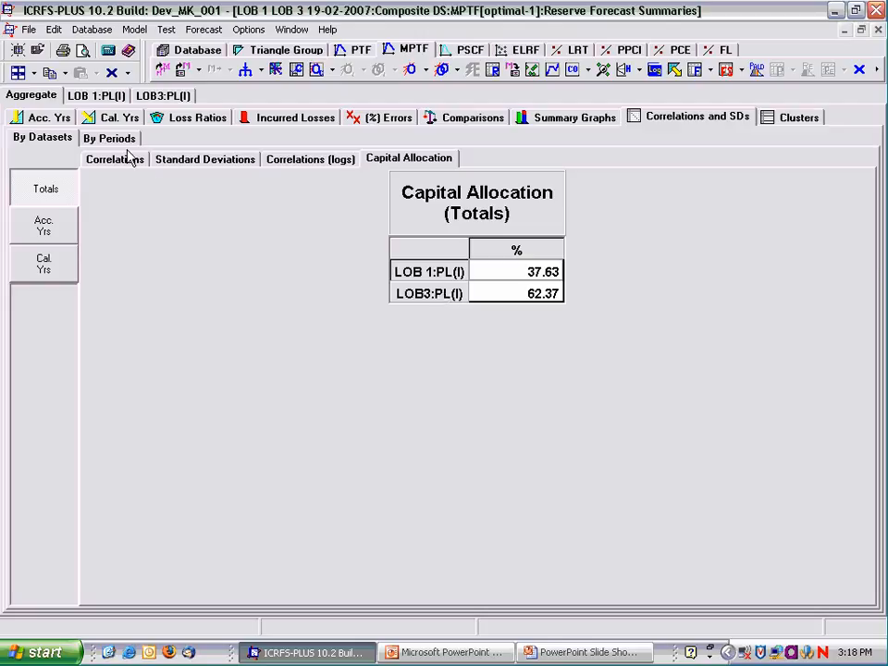
# Review LOB 1:PL(I)'s forecast by accident year and calendar year, along with its comparisons and summary graphs.
pyautogui.click(98, 96)
pyautogui.click(59, 120)
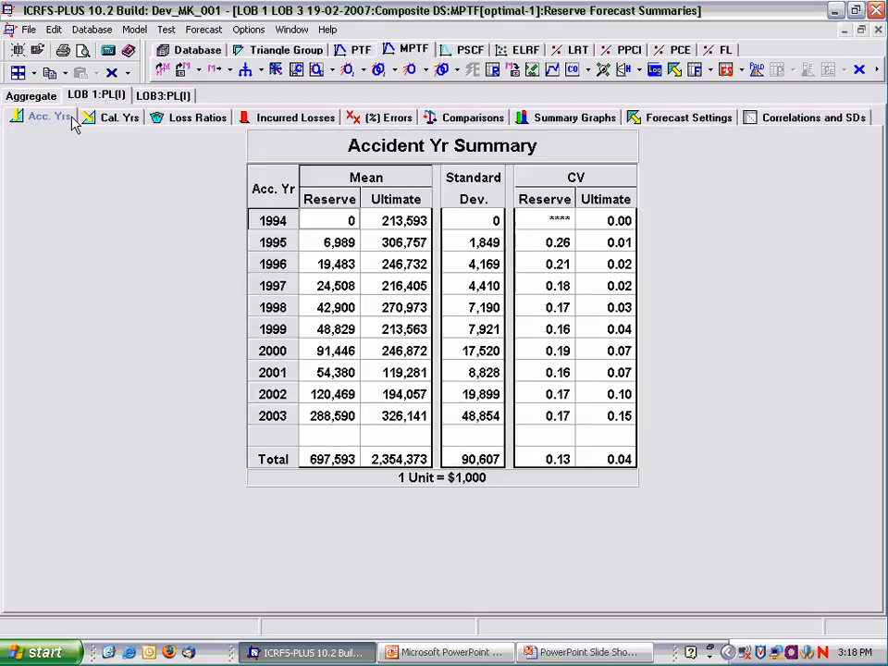
pyautogui.click(96, 121)
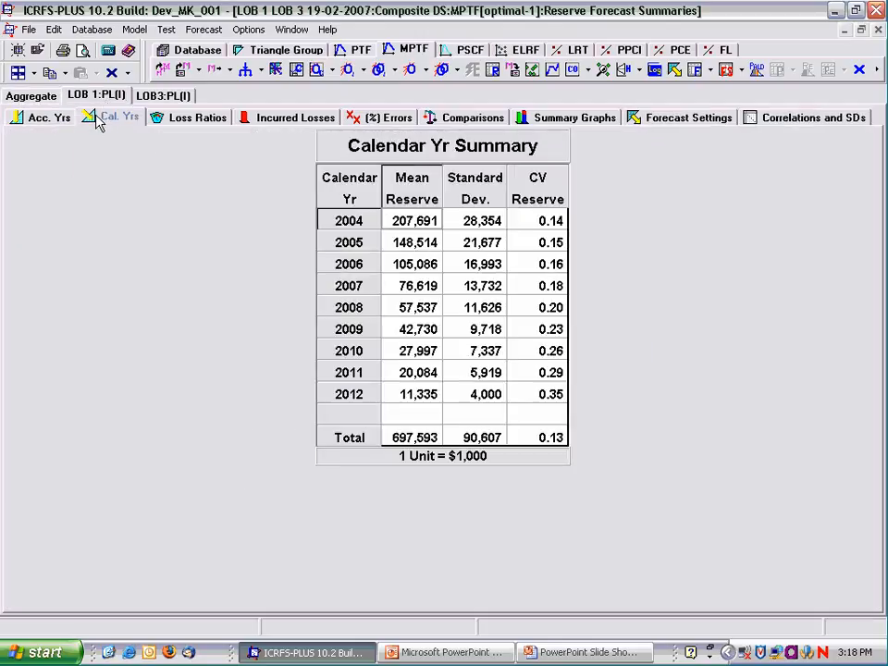
pyautogui.click(453, 123)
pyautogui.click(549, 125)
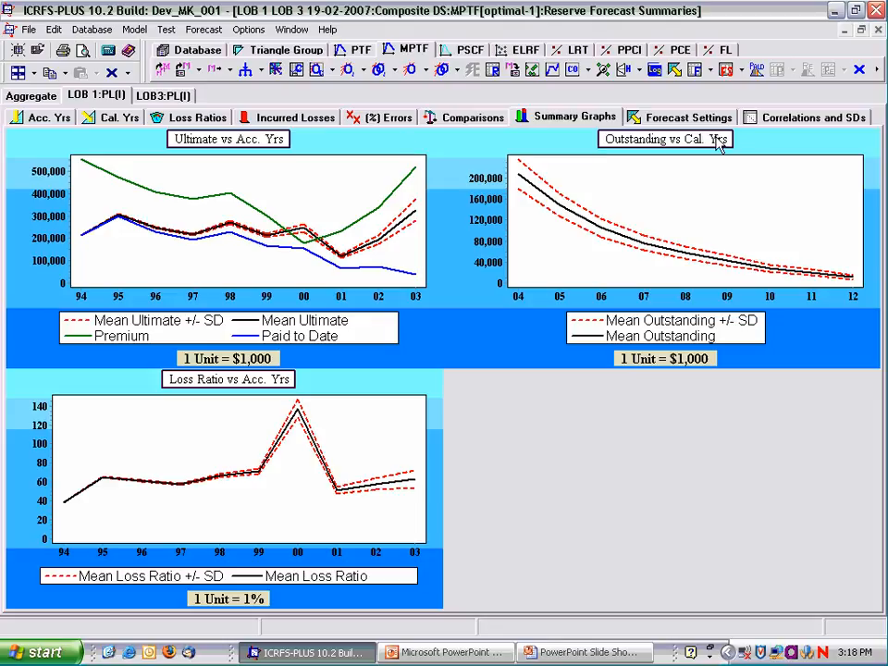
# Examine LOB 1:PL(I)'s capital allocation by accident year and its reserve forecast correlations between accident years and between calendar years.
pyautogui.click(766, 120)
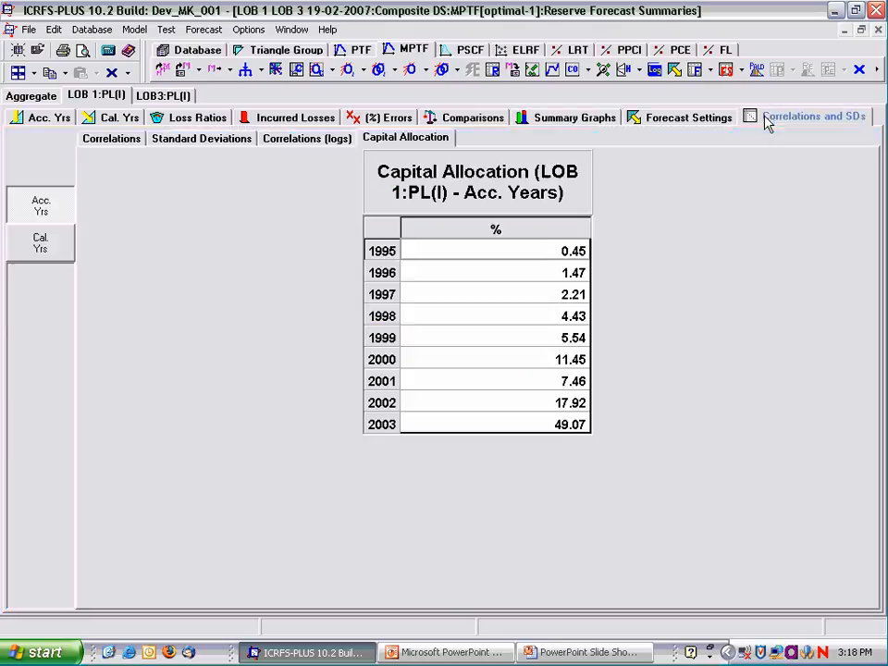
pyautogui.click(94, 136)
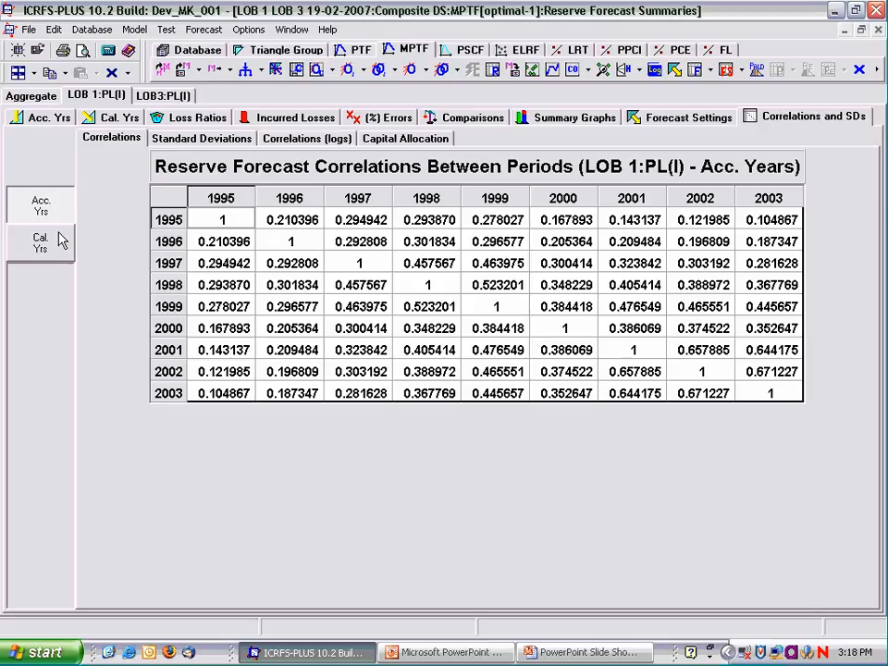
pyautogui.click(34, 249)
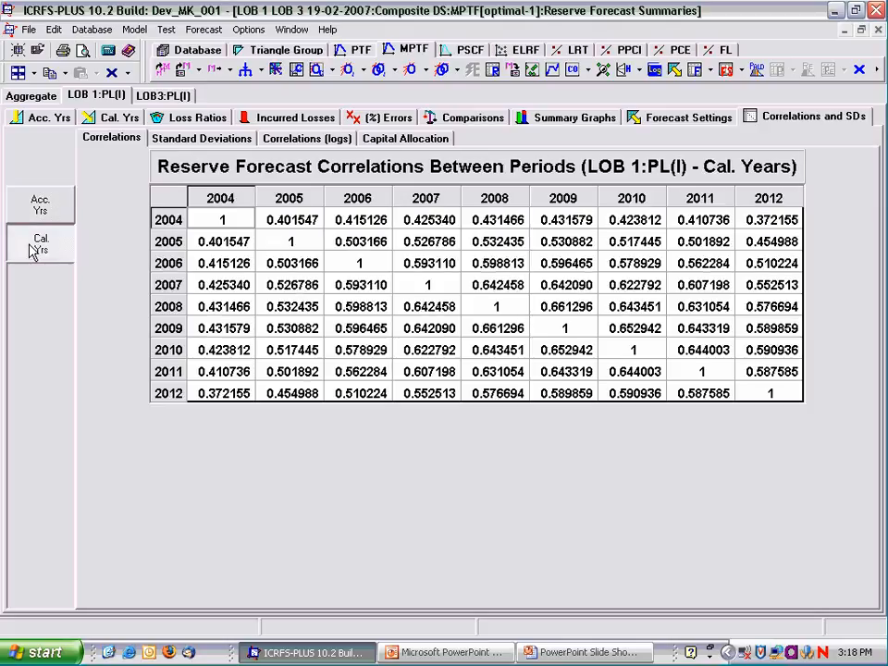
# Compare the aggregate reserve correlations between datasets for the totals, individual accident years, and calendar years 2008 and 2012.
pyautogui.click(37, 96)
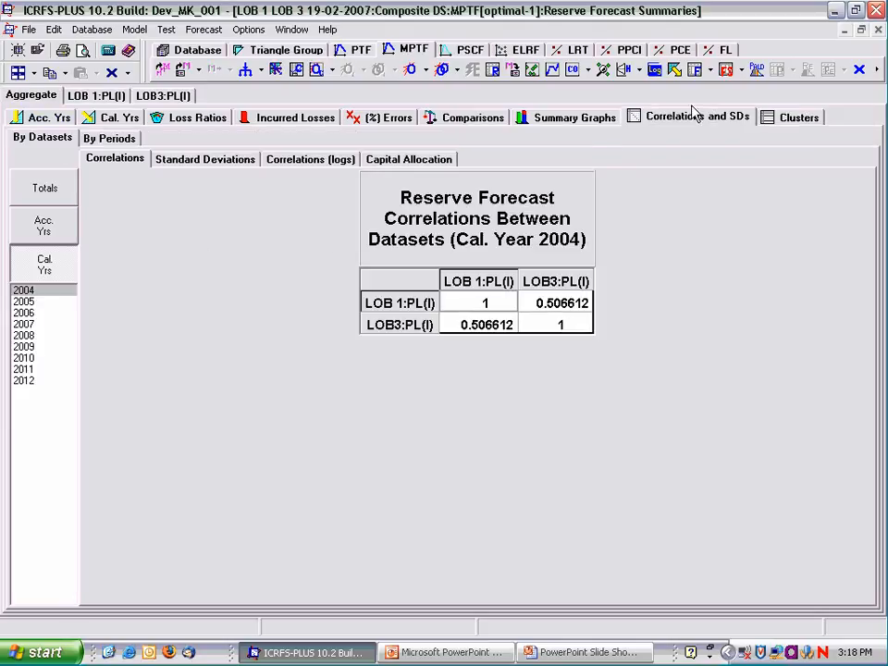
pyautogui.click(43, 192)
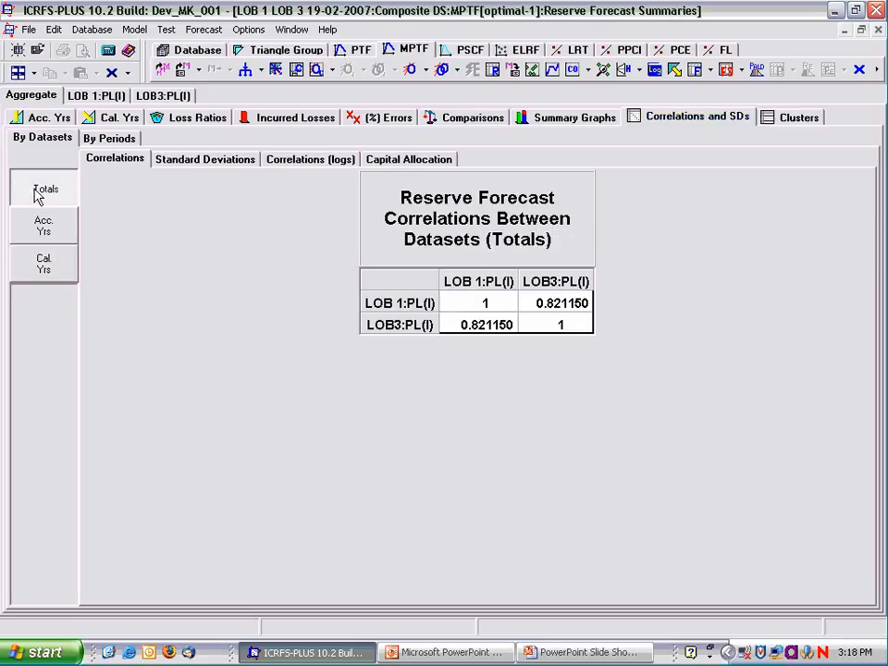
pyautogui.click(43, 226)
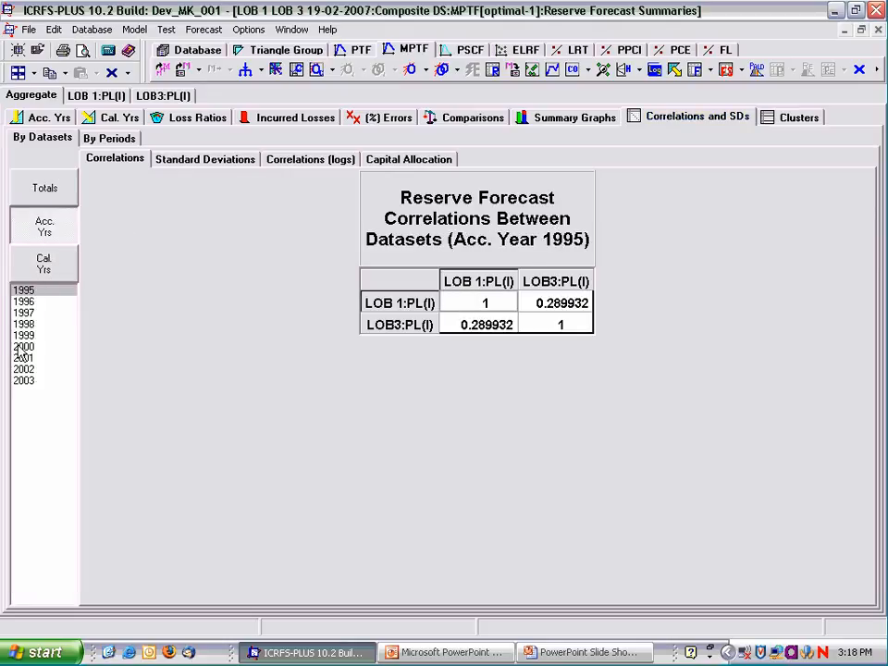
pyautogui.click(23, 347)
pyautogui.click(43, 260)
pyautogui.click(23, 335)
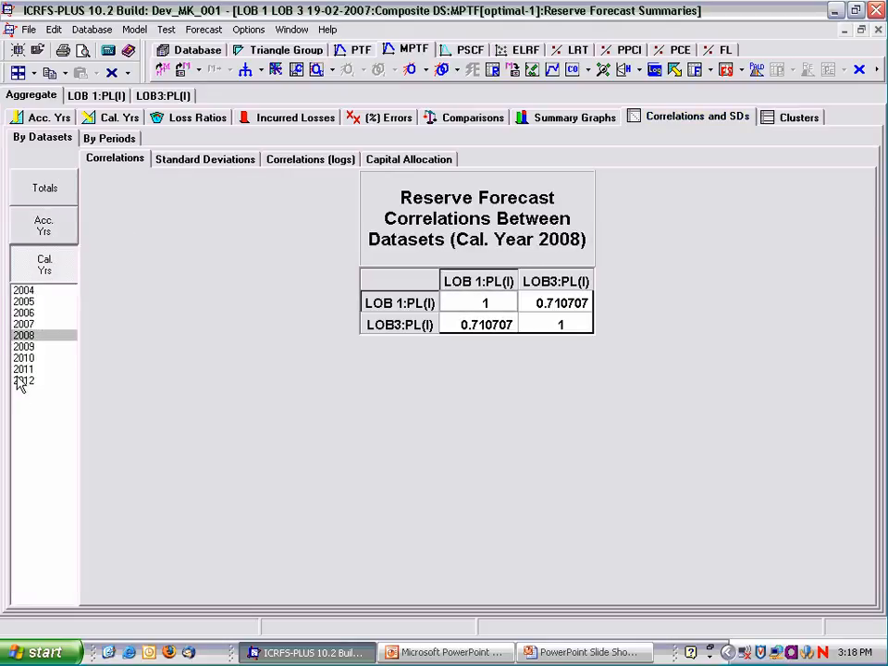
pyautogui.click(23, 380)
# Restore the forecast summaries to a smaller window and examine the reserve and ultimate totals at the end of the aggregate reserve forecast table.
pyautogui.click(860, 29)
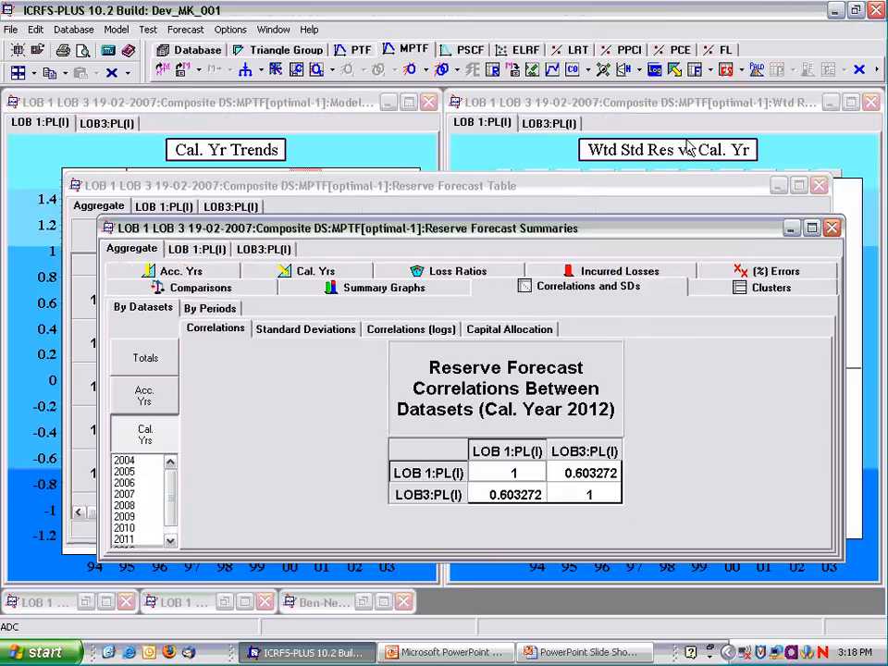
pyautogui.moveTo(506, 227); pyautogui.dragTo(444, 136)
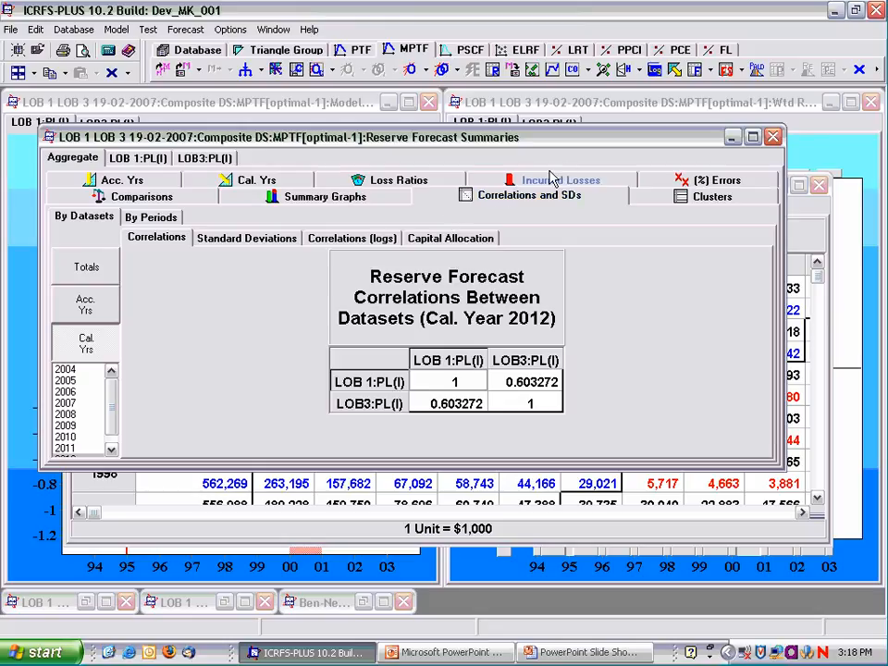
pyautogui.click(752, 71)
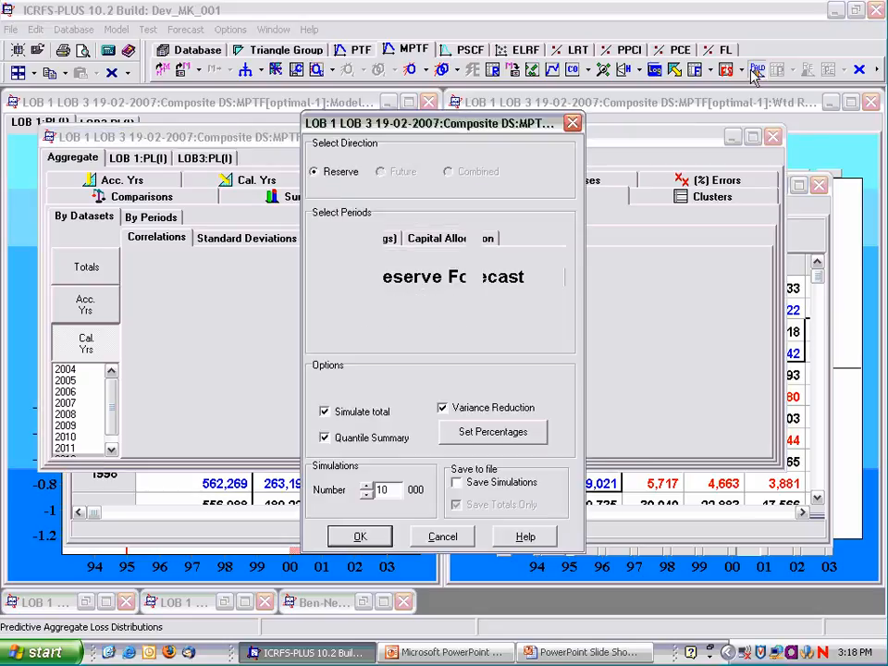
pyautogui.click(572, 123)
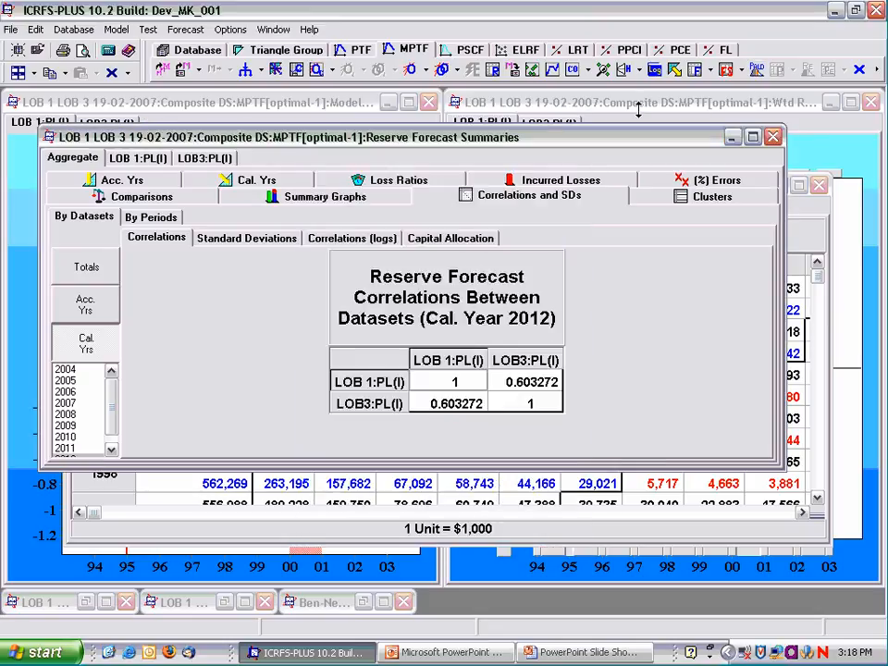
pyautogui.click(696, 71)
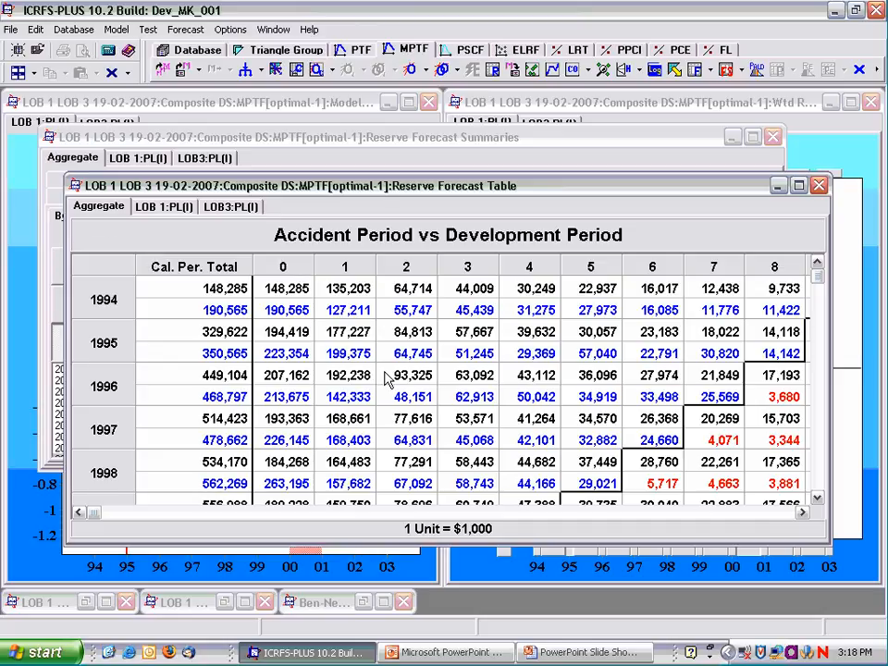
pyautogui.scroll(-5, 836, 511)
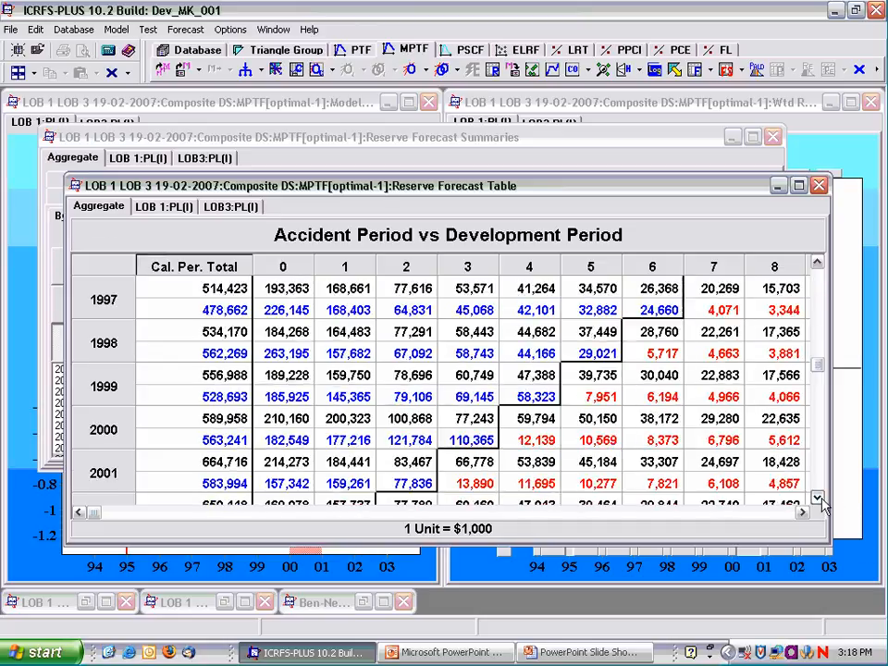
pyautogui.click(749, 510)
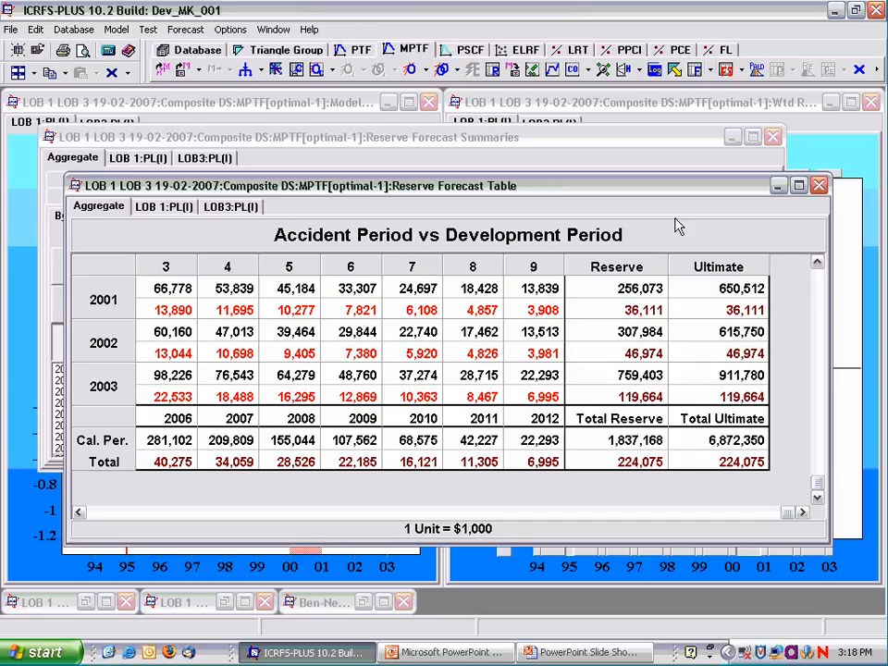
# Simulate the reserve's predictive aggregate loss distributions for both accident and calendar periods with 10,000 simulations, and display the simulated values.
pyautogui.click(756, 71)
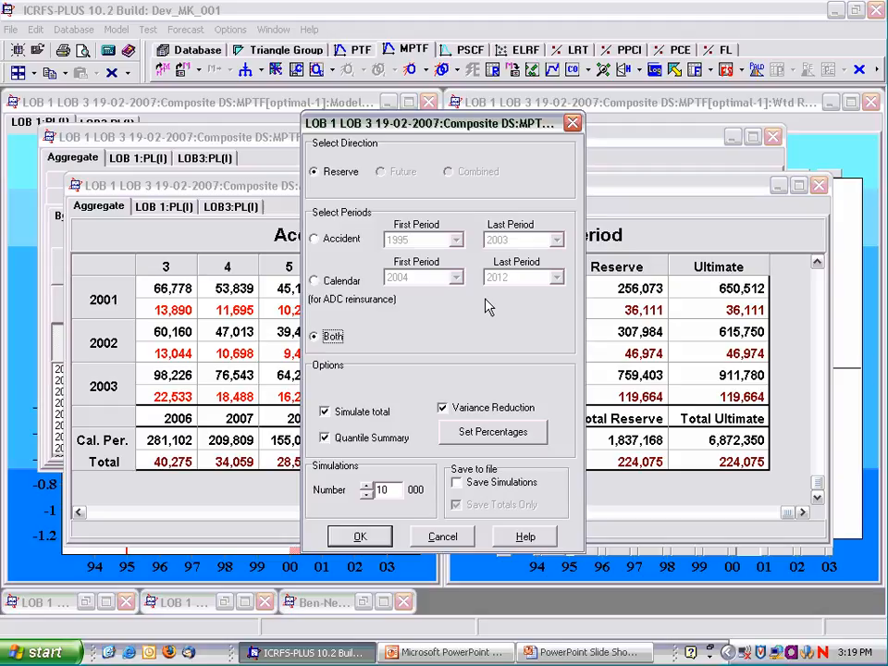
pyautogui.click(362, 538)
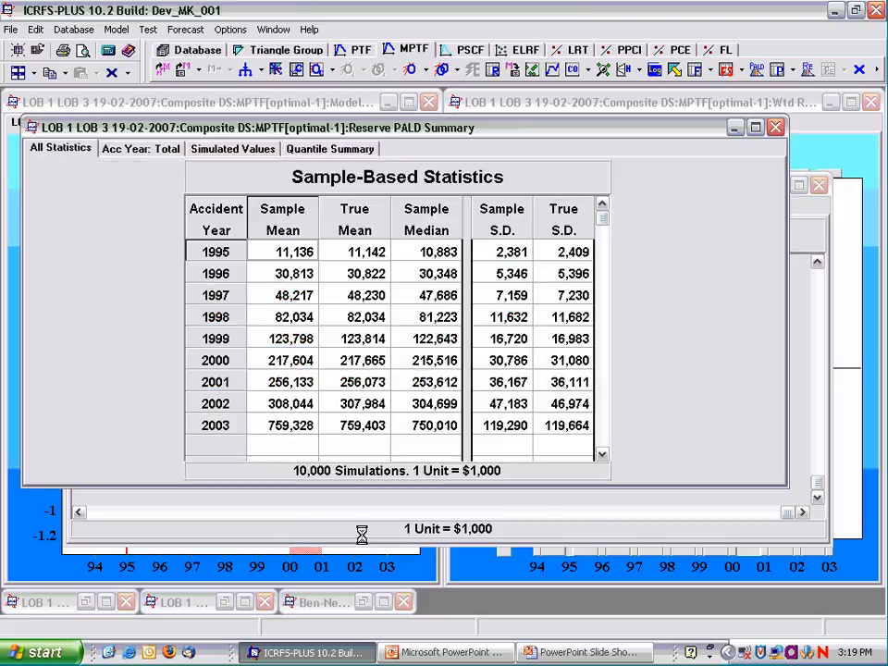
pyautogui.click(236, 156)
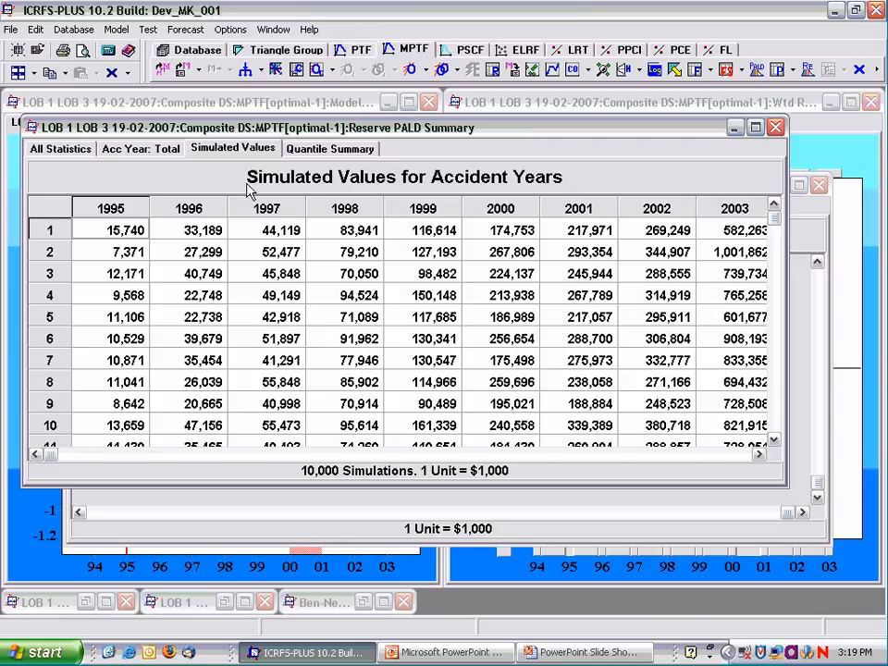
# Switch the PALD summary to calendar years and display the distribution diagnostics for the calendar year total.
pyautogui.click(243, 149)
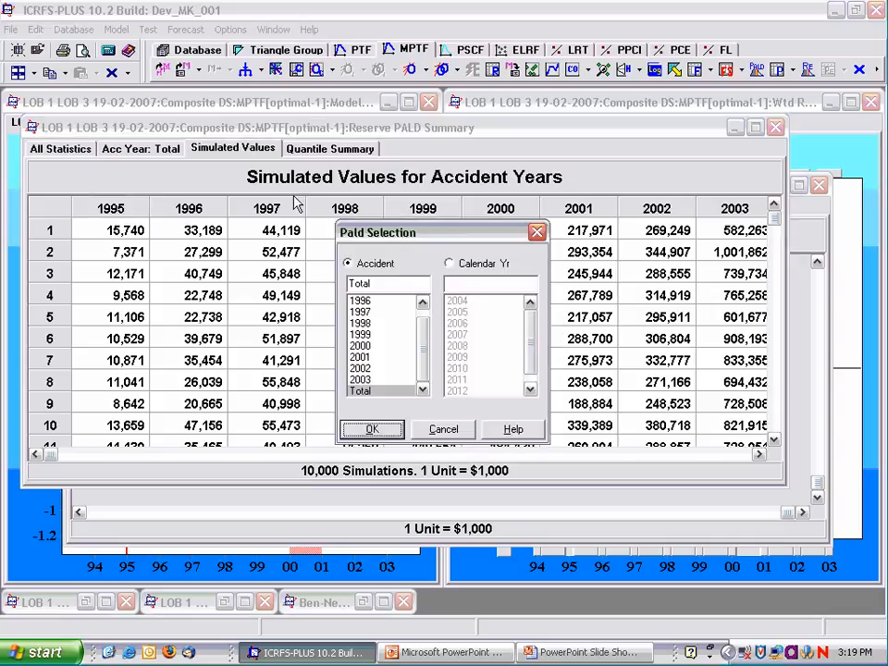
pyautogui.click(448, 263)
pyautogui.click(372, 429)
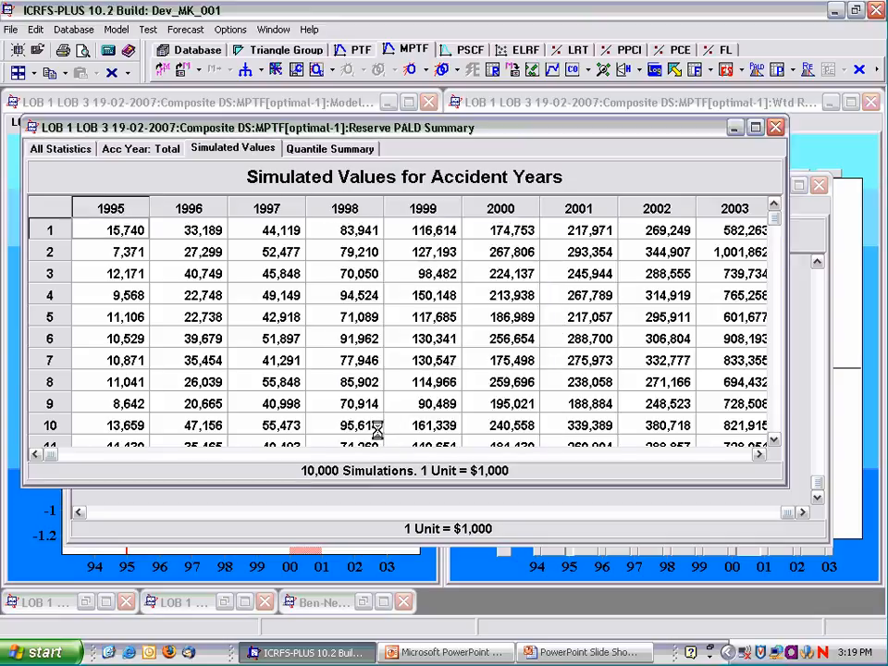
pyautogui.click(99, 149)
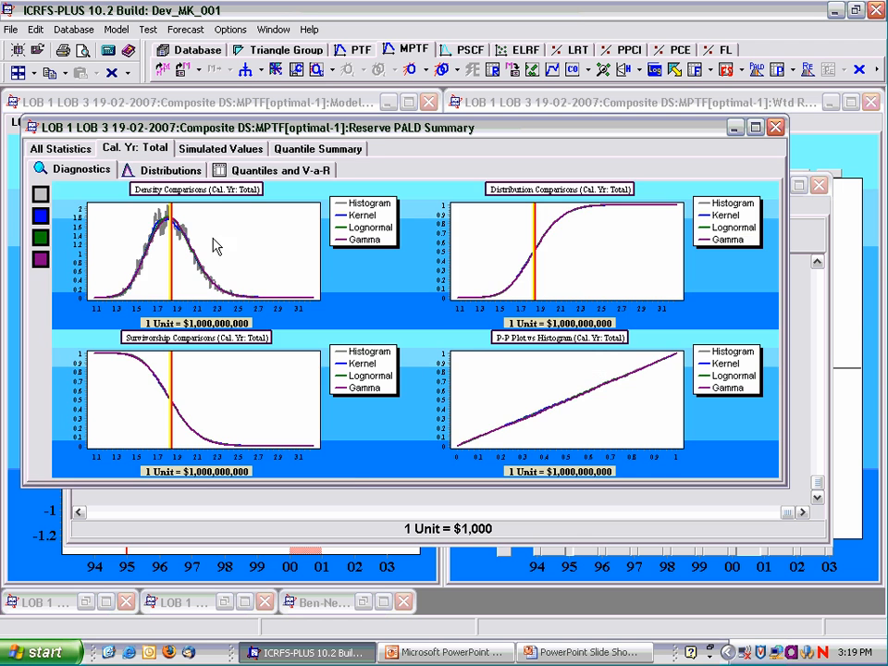
# Show the calendar year total's quantiles and V-a-R table maximized, and sort its percentiles in descending order.
pyautogui.click(260, 170)
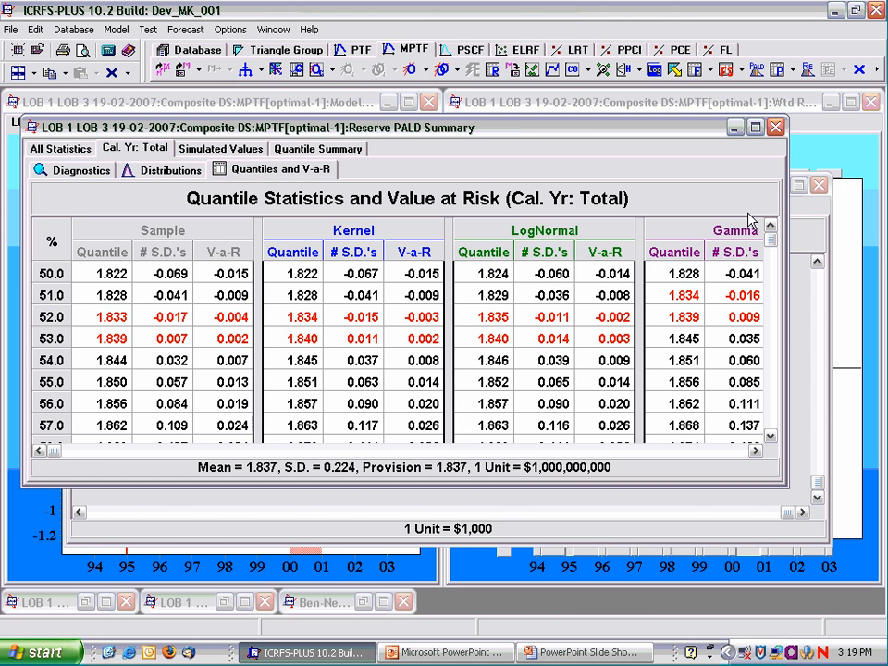
pyautogui.click(755, 127)
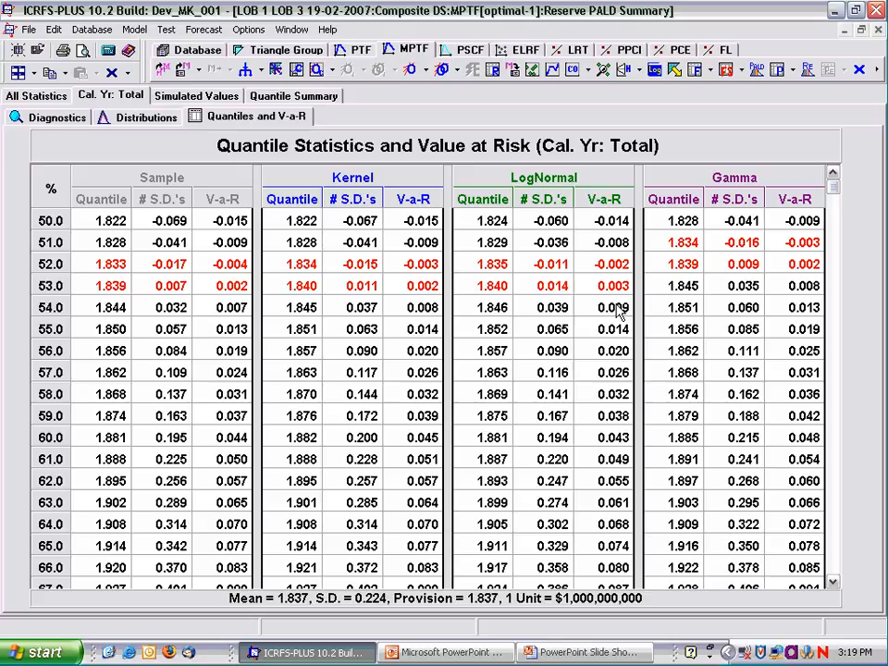
pyautogui.rightClick(350, 322)
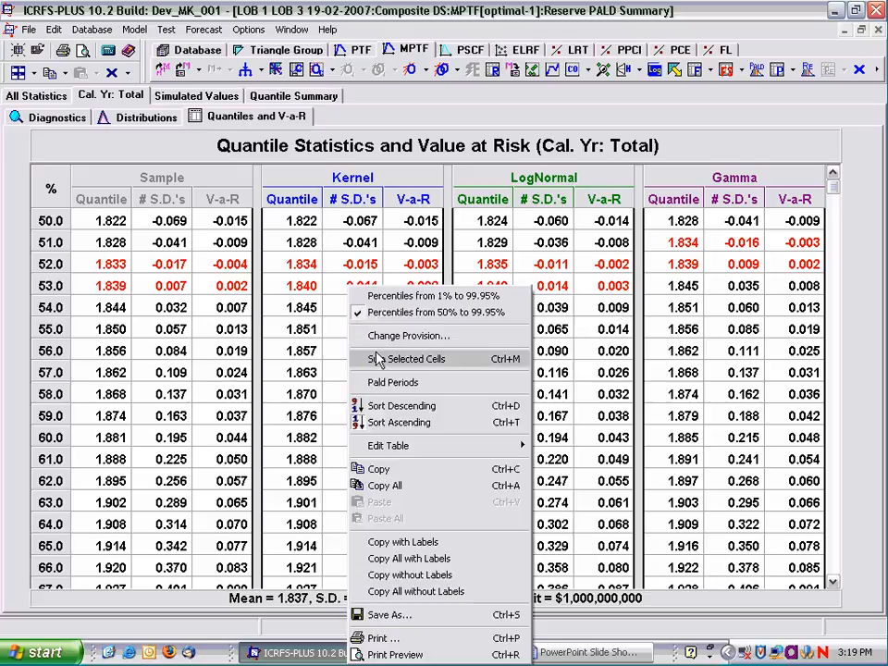
pyautogui.click(385, 413)
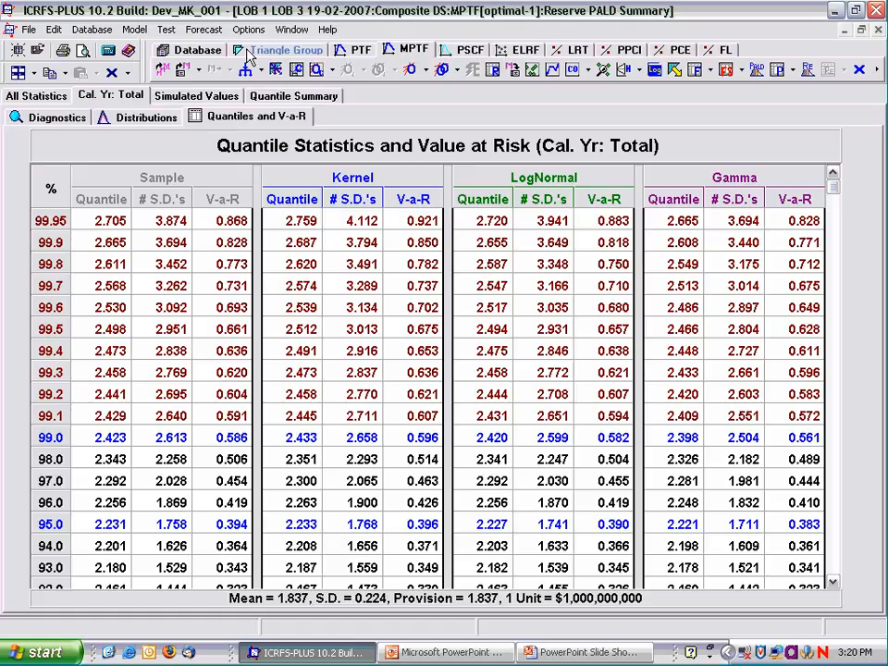
# Create another MPTF model from the composite's good1 and good3 models and set all correlations between the datasets to zero.
pyautogui.click(246, 51)
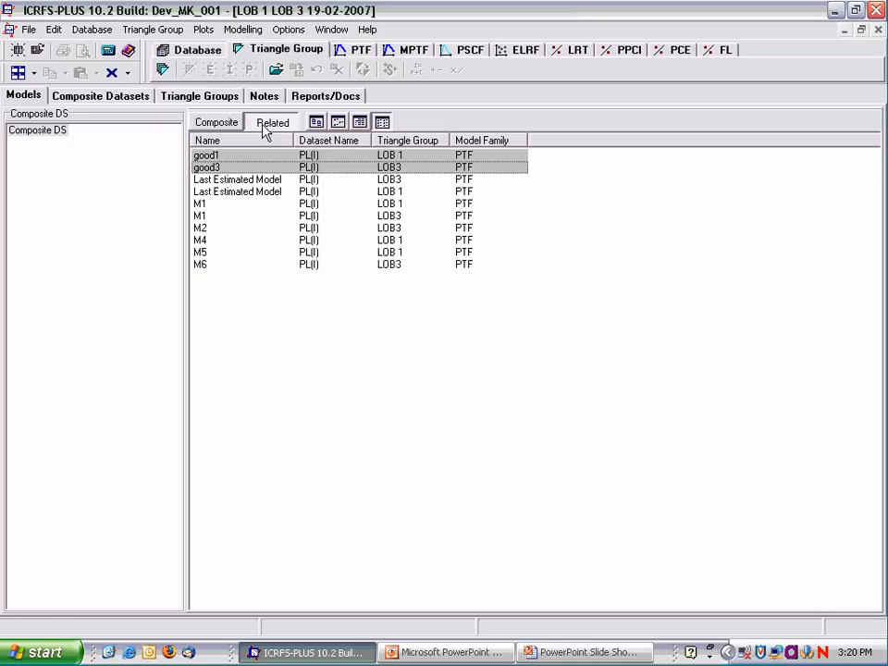
pyautogui.click(411, 52)
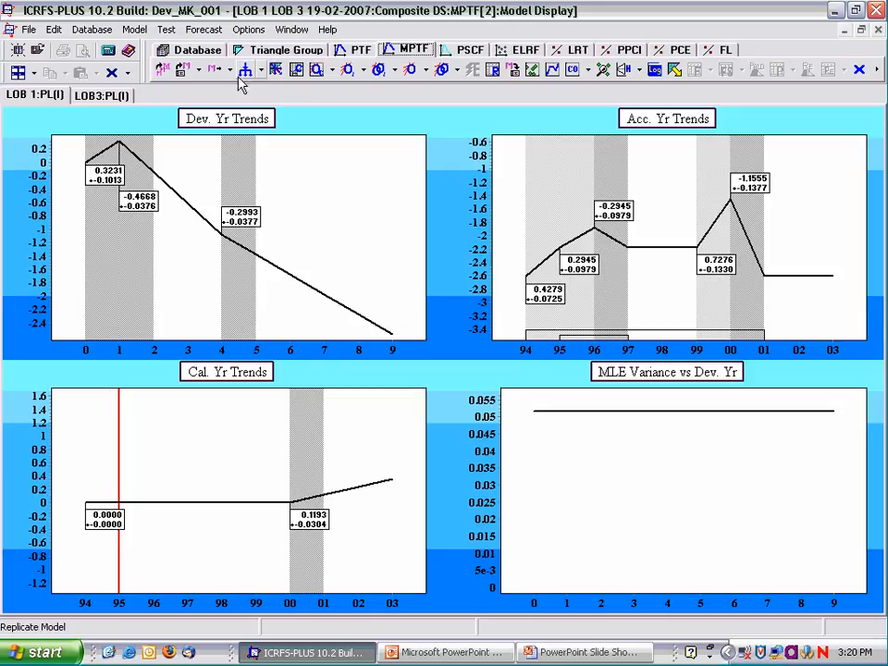
pyautogui.click(332, 71)
pyautogui.click(333, 88)
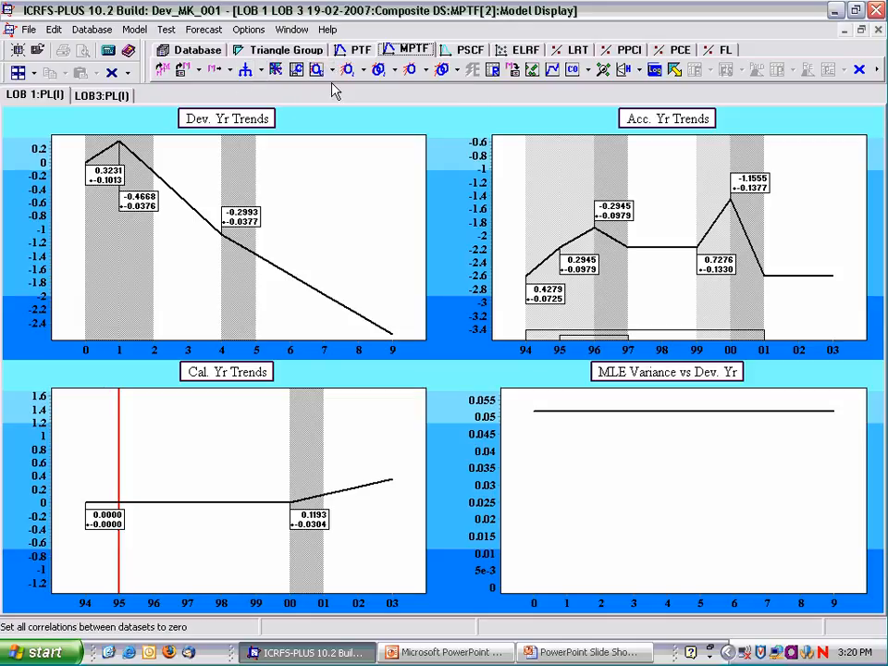
# Forecast both datasets with the zero-correlation model and simulate its reserve distributions for both accident and calendar periods with 10,000 simulations.
pyautogui.click(674, 72)
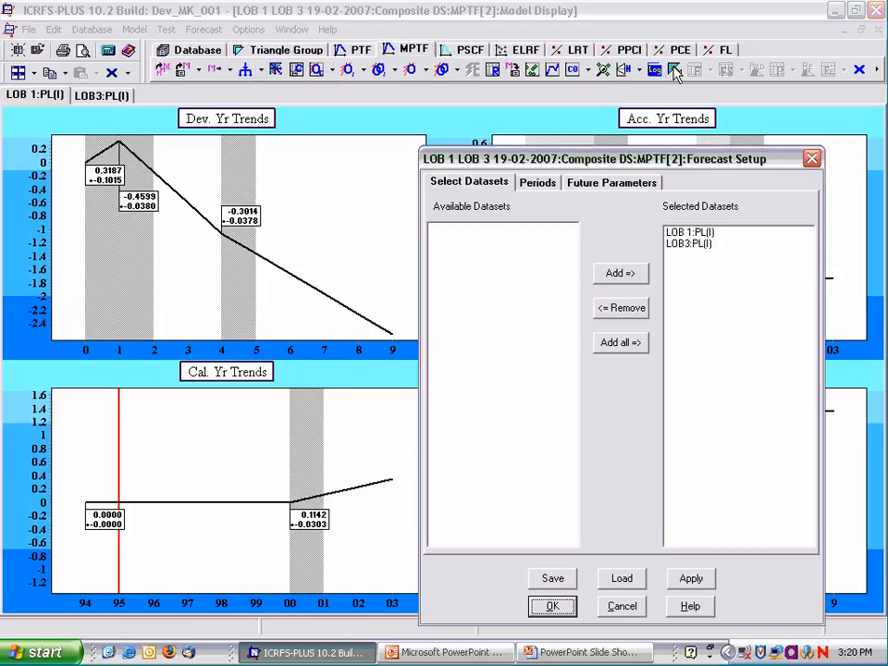
pyautogui.click(552, 607)
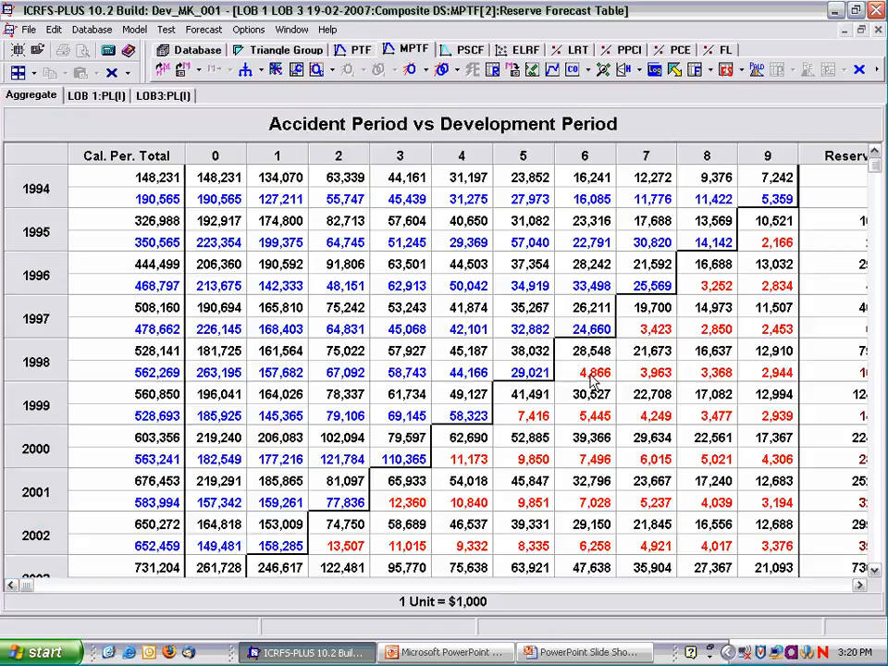
pyautogui.click(758, 72)
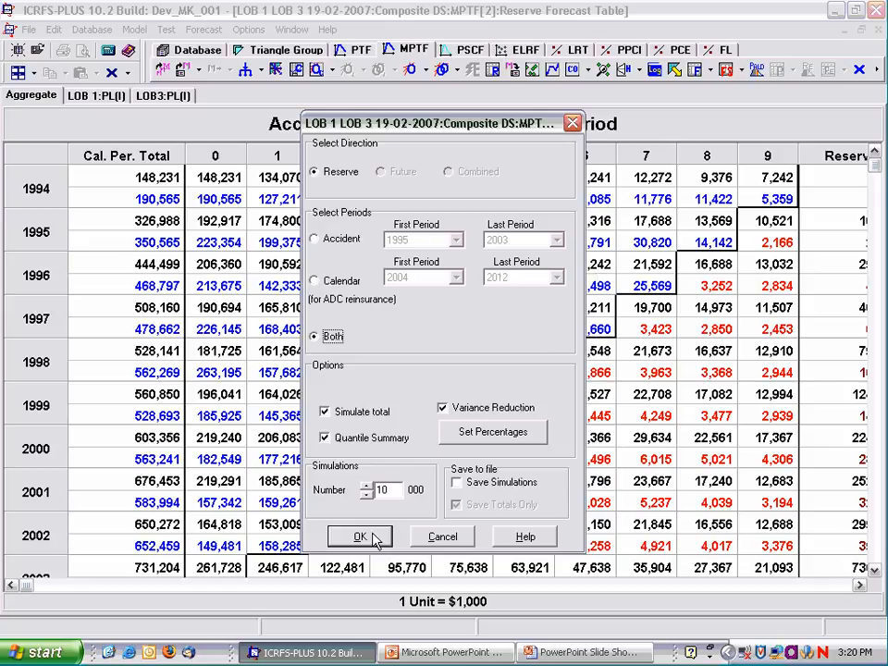
pyautogui.click(361, 538)
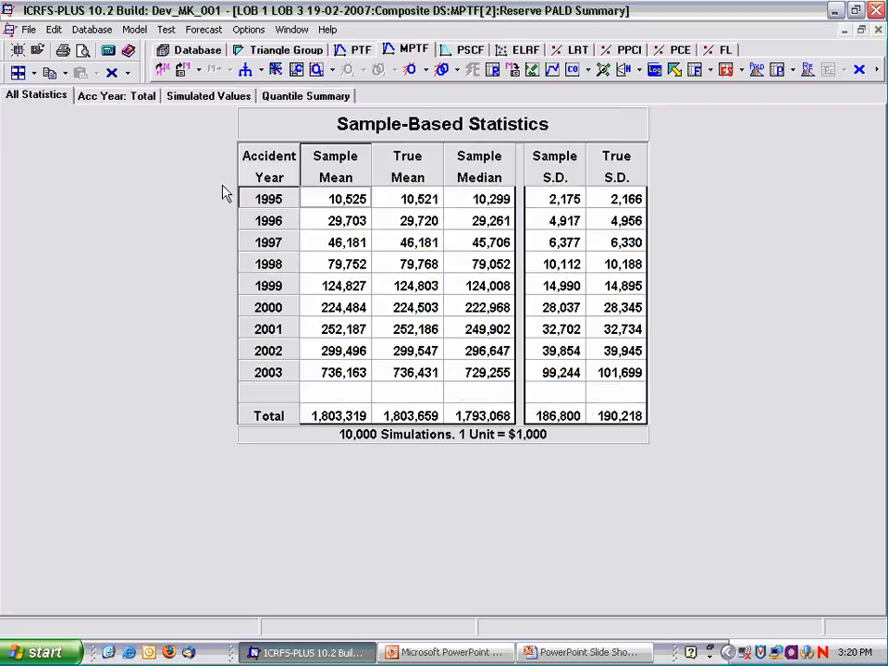
# Review the accident year total's distribution diagnostics and its quantiles and V-a-R table for the zero-correlation model.
pyautogui.click(111, 97)
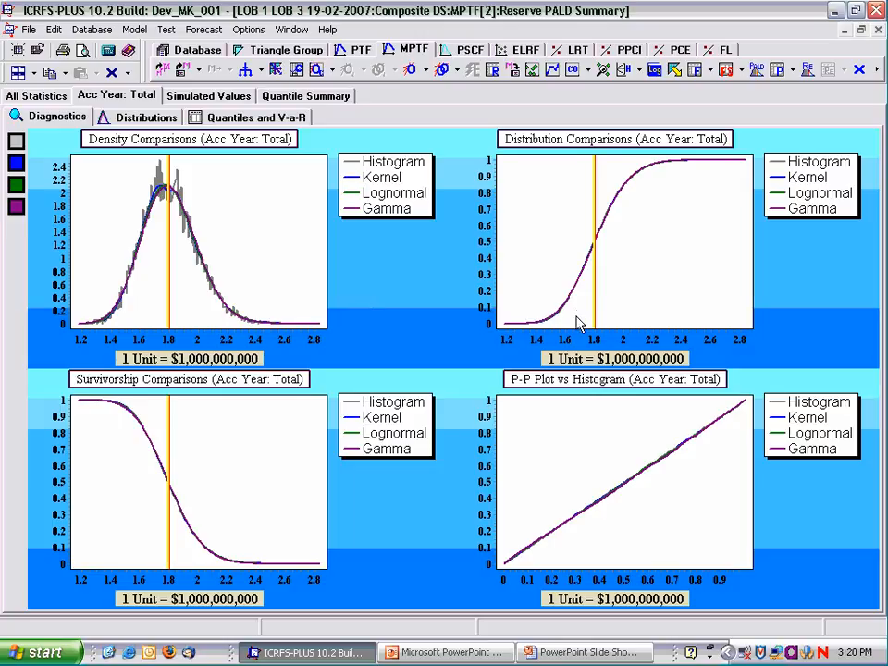
pyautogui.click(252, 118)
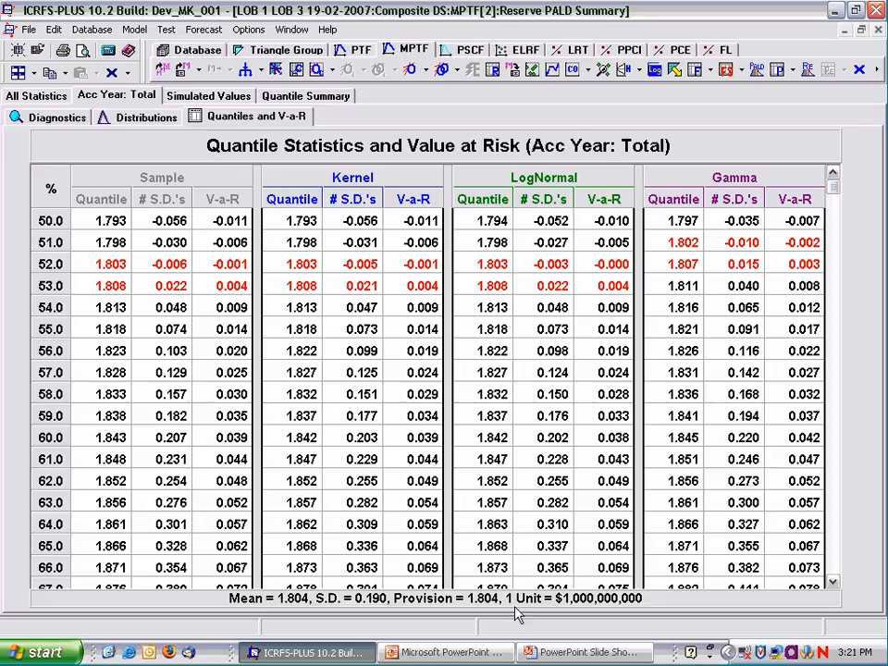
# Switch to the PowerPoint slide show and display the slide on the two effects of using the same parameter for each LOB.
pyautogui.click(547, 655)
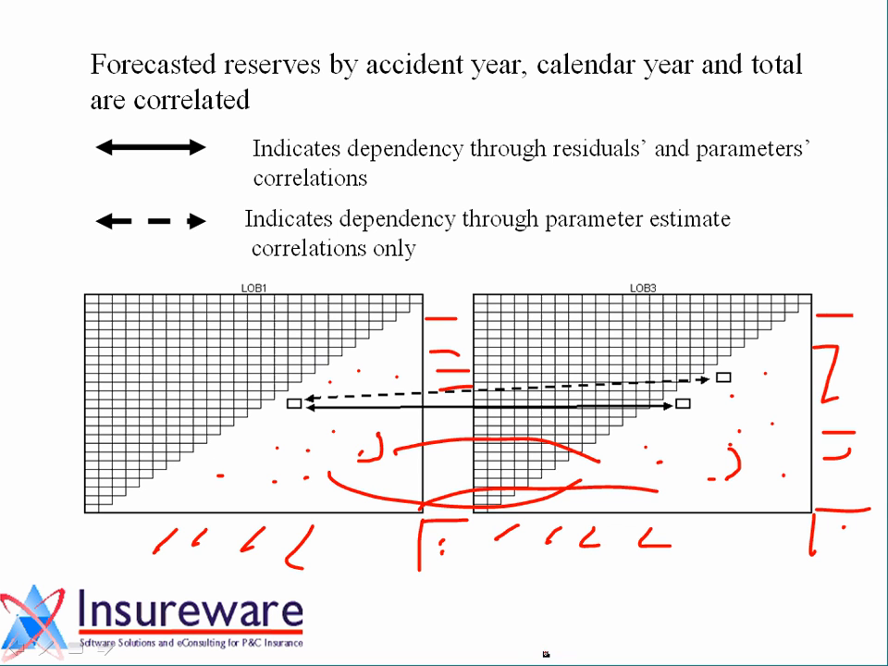
pyautogui.scroll(2, 591, 523)
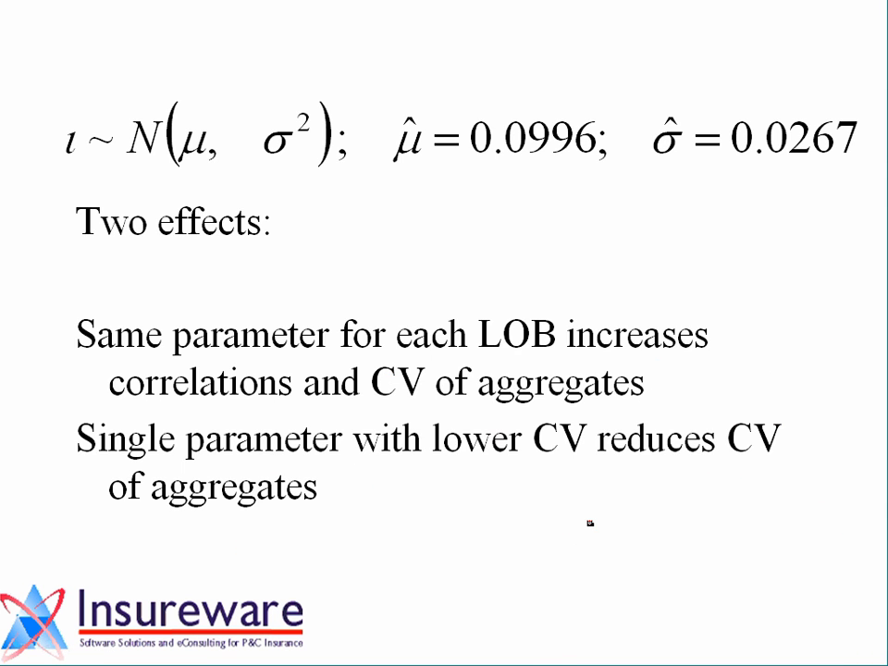